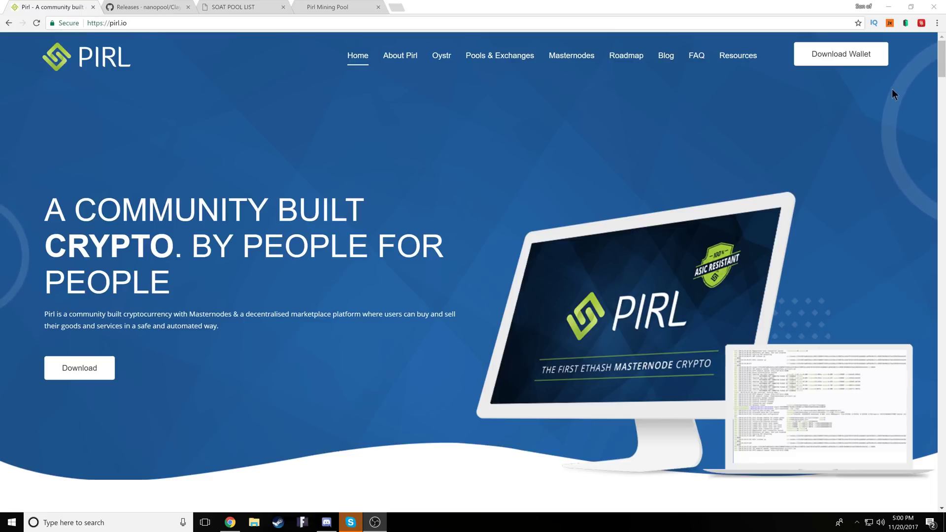
Step: Download the Oystr wallet for Windows from the Pirl website
click(835, 56)
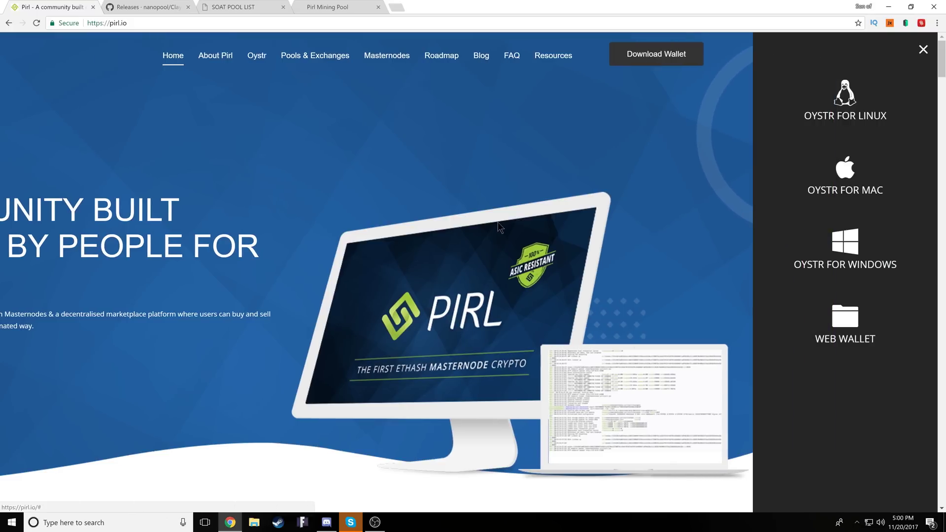
click(844, 254)
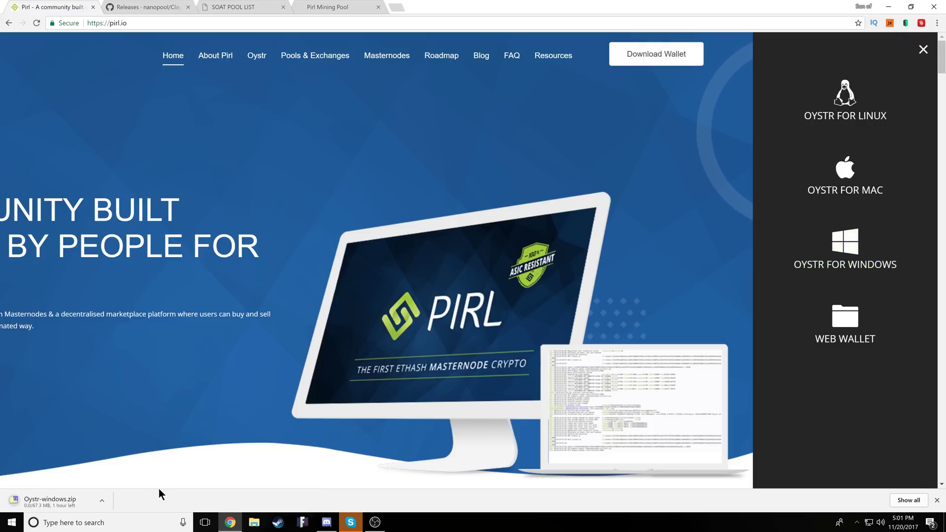
Step: Download the Windows zip of Claymore's Dual Ethereum miner v10.0 from the nanopool releases page on GitHub
click(150, 10)
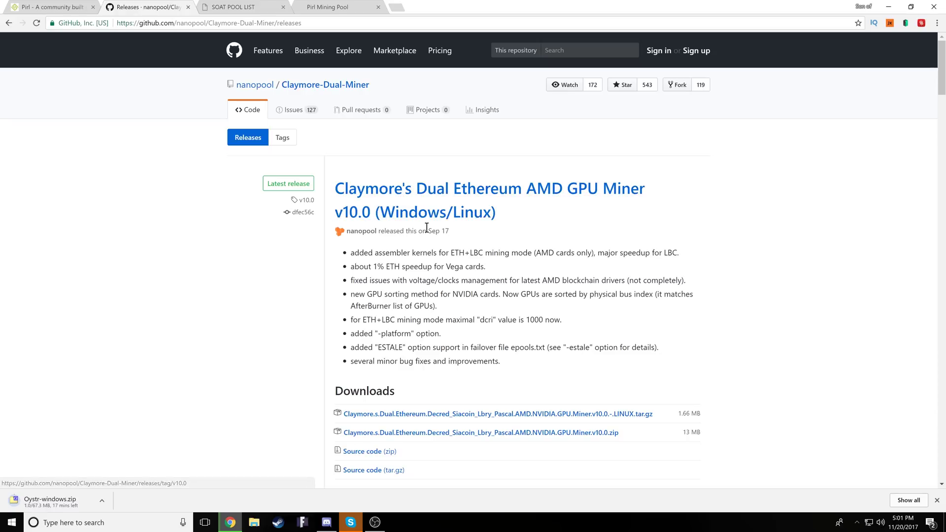
scroll(430, 233, down, 1)
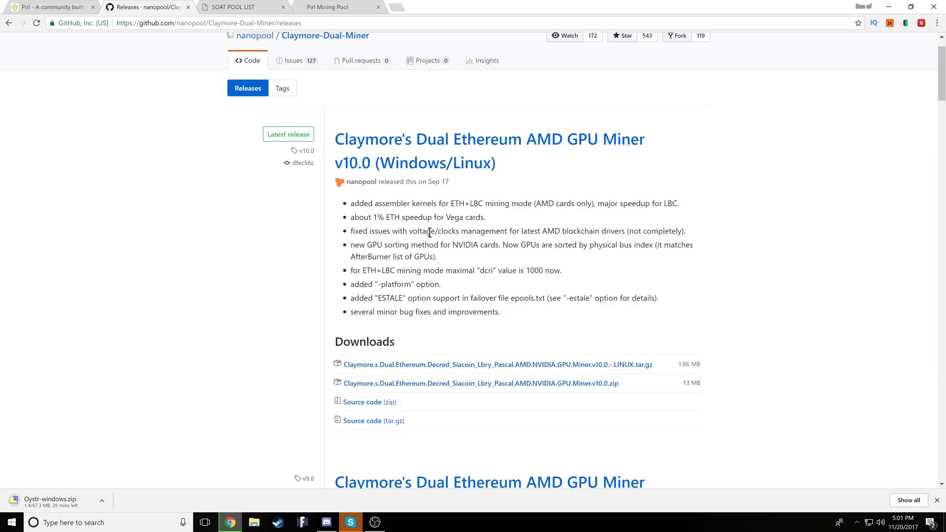
scroll(433, 241, down, 1)
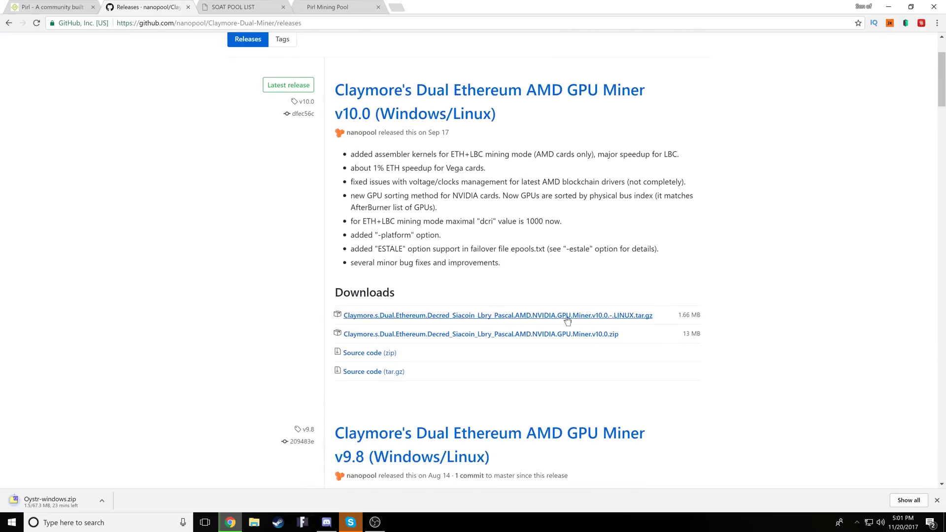
scroll(447, 281, down, 1)
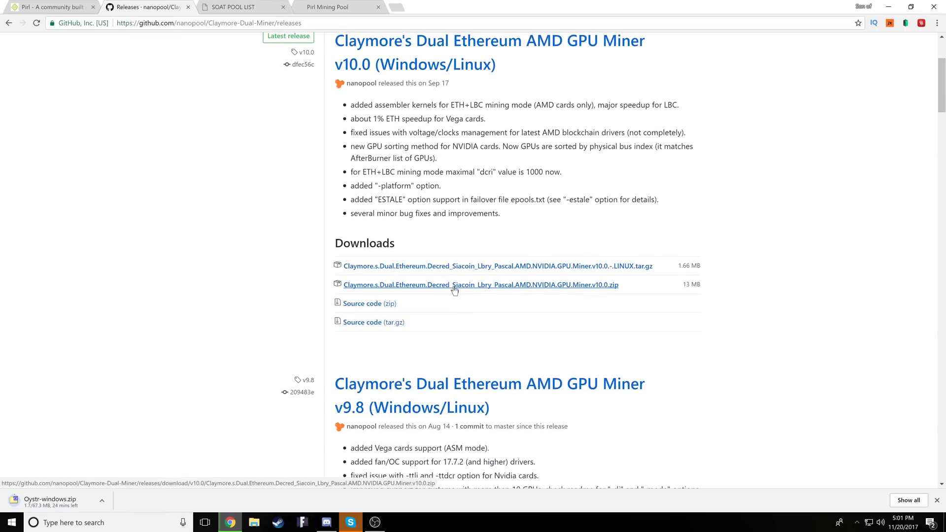
click(454, 286)
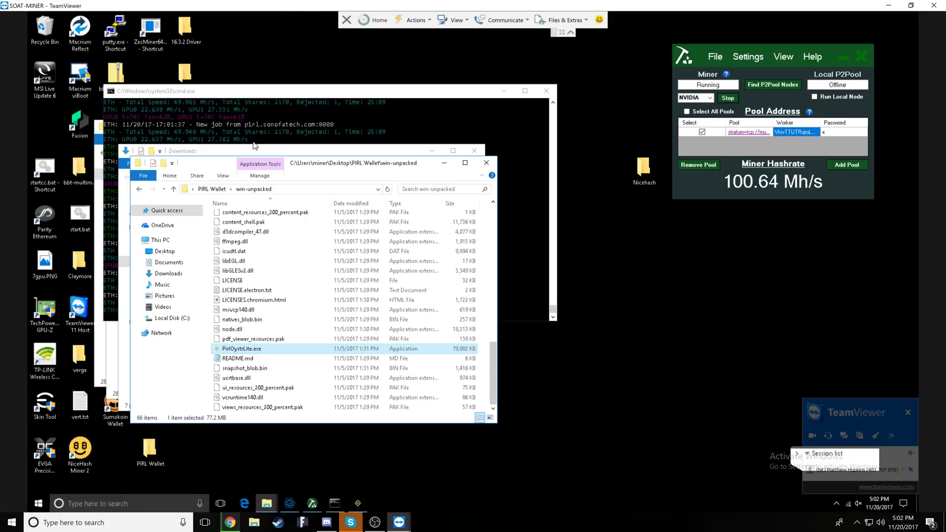
Step: Stop the Ethereum miner running in the remote machine's command prompt window
click(527, 169)
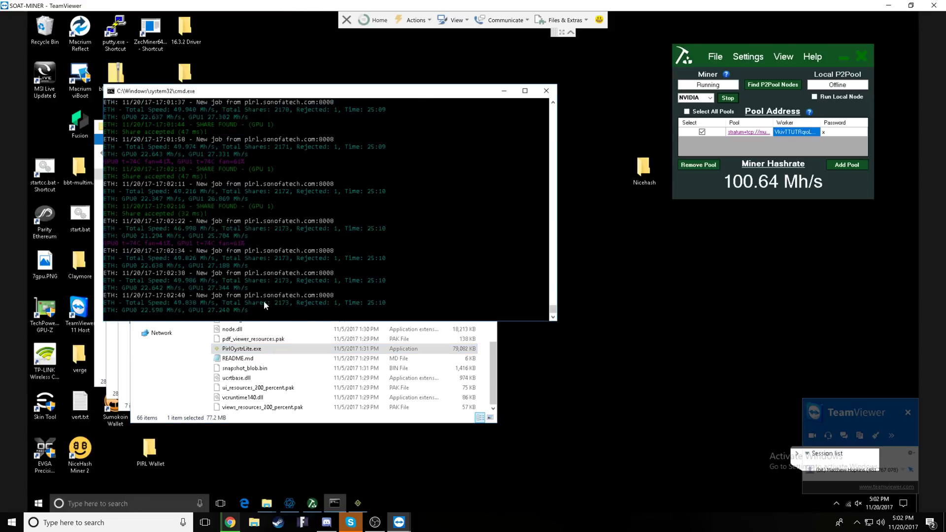
click(110, 317)
key(ctrl+c)
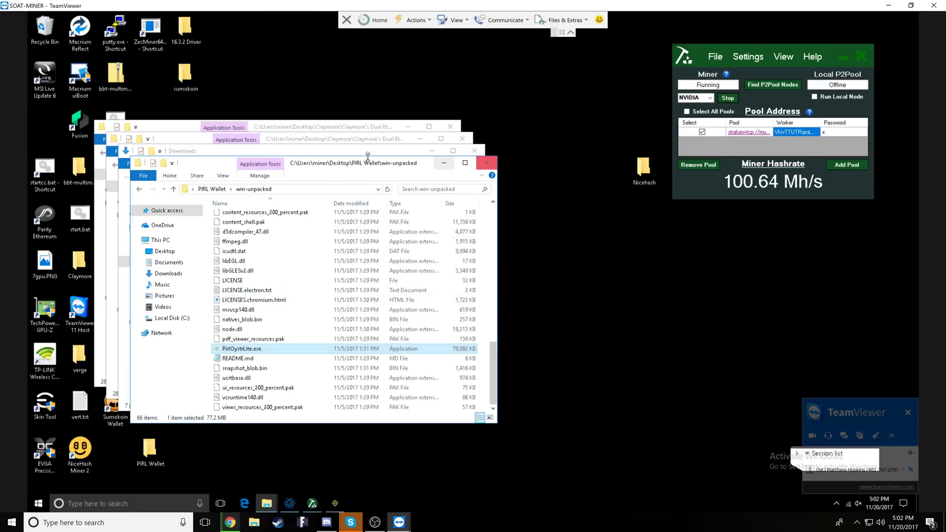
Step: Move the win-unpacked window aside and look through the Downloads folder for the downloaded archives
drag(367, 163, 583, 160)
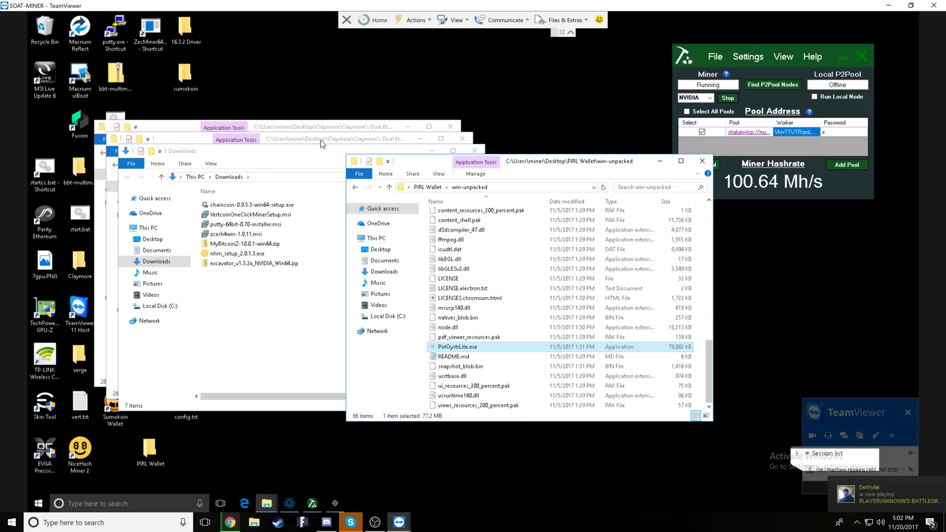
click(382, 272)
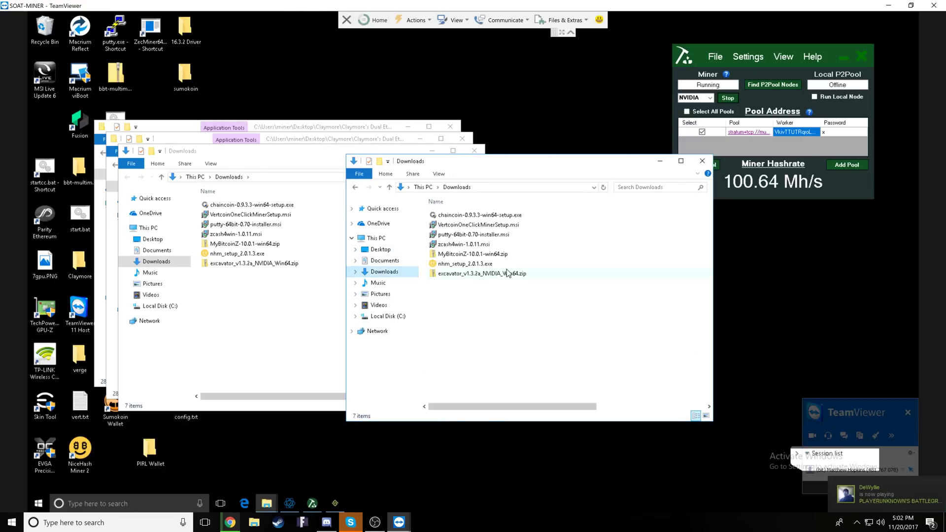
click(458, 275)
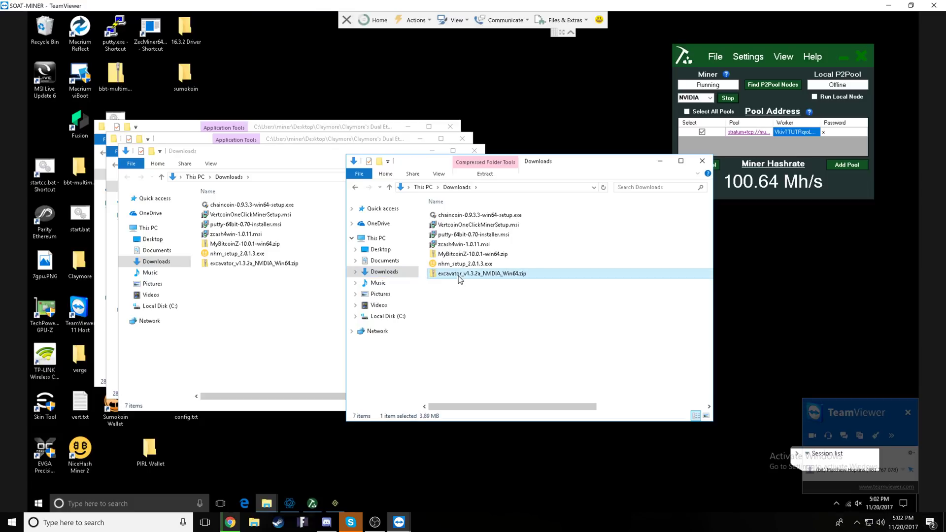
click(456, 242)
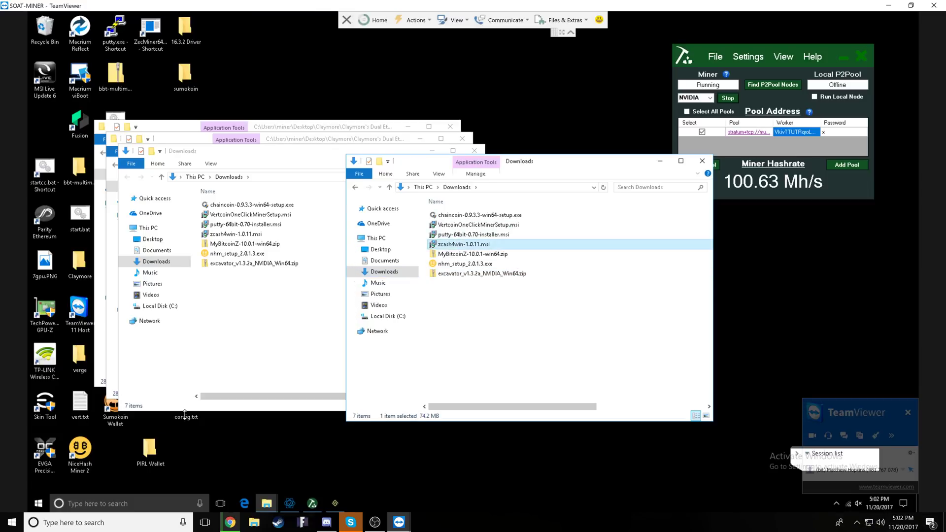
Step: Open the desktop's PIRL Wallet folder and view the 7-Zip extraction options for Oystr-windows.zip
double_click(148, 447)
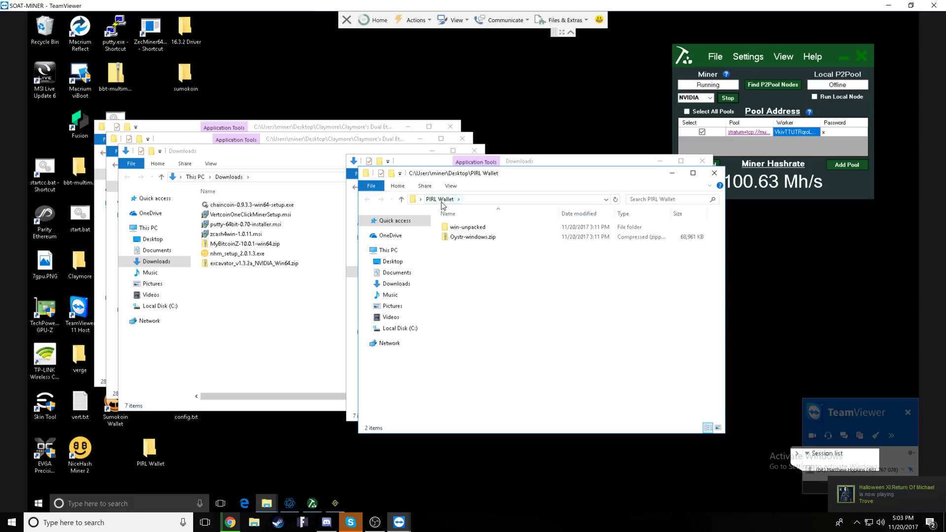
right_click(479, 240)
mouse_move(515, 281)
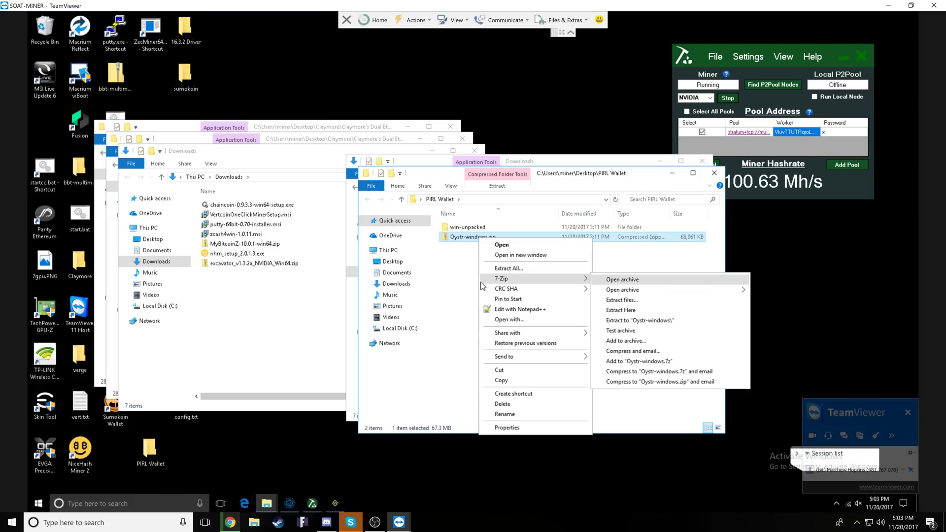
click(450, 271)
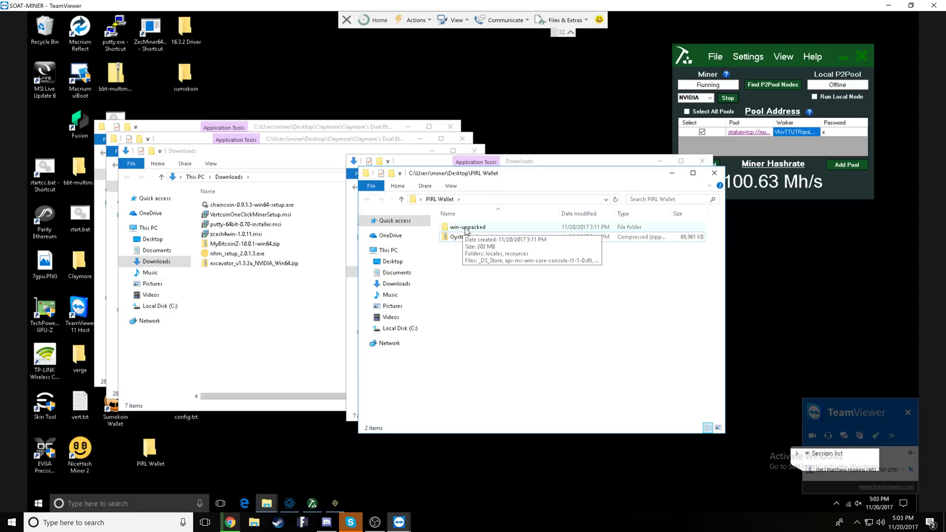
Step: Create a shortcut to PirlOystrLite.exe from the win-unpacked folder and move it onto the desktop
double_click(466, 227)
scroll(493, 276, down, 8)
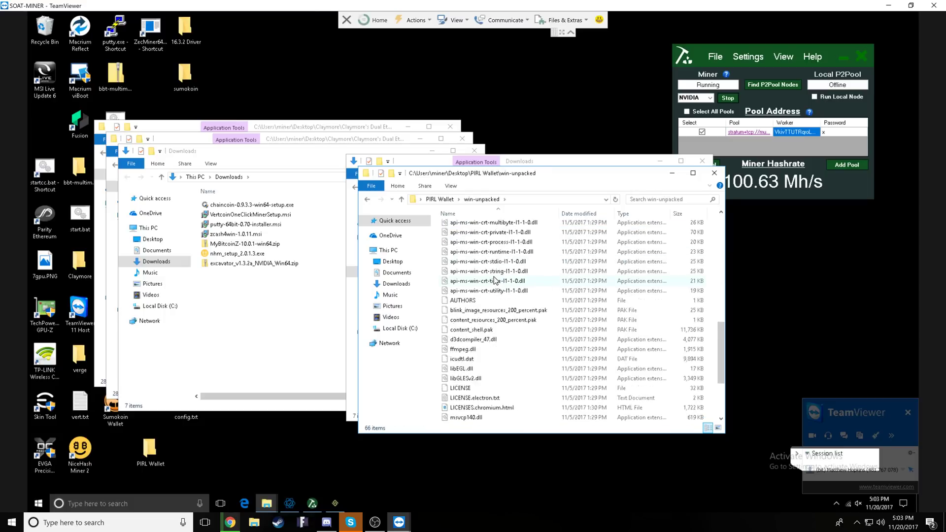
scroll(495, 280, down, 3)
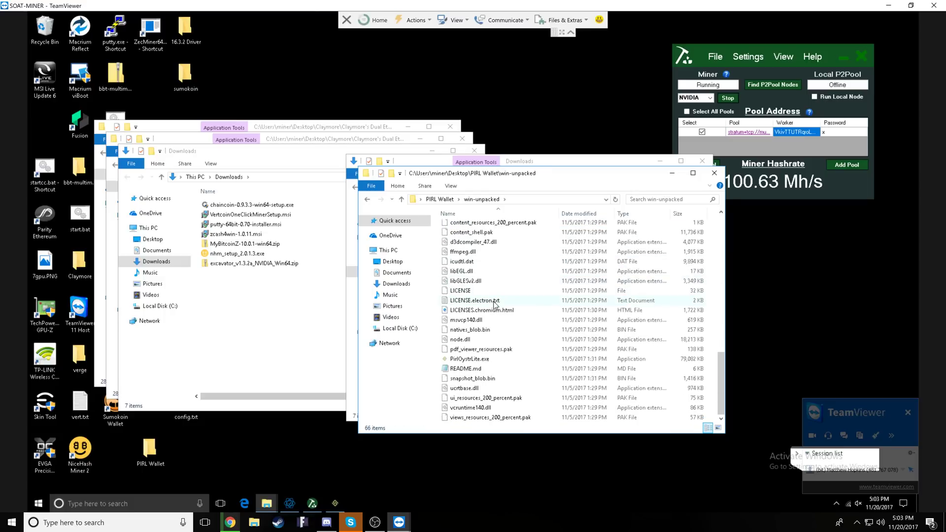
click(472, 359)
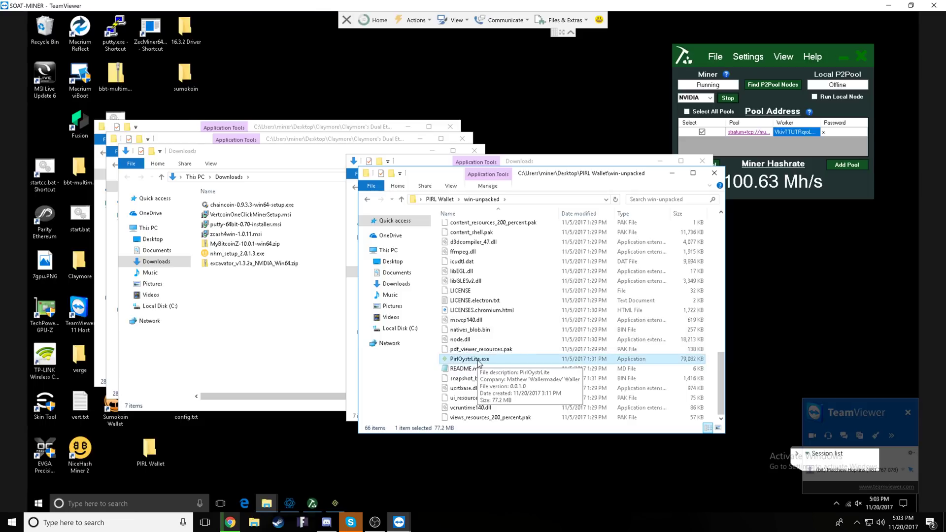
right_click(478, 360)
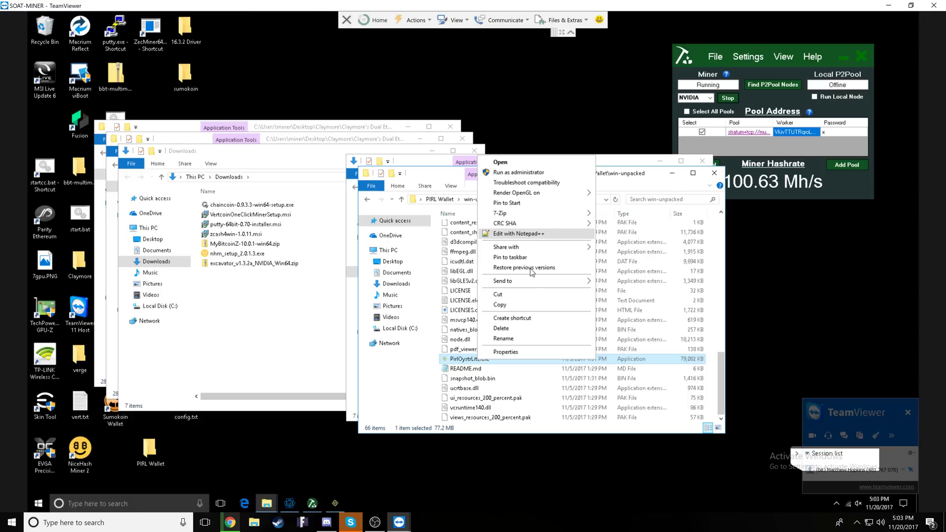
click(528, 318)
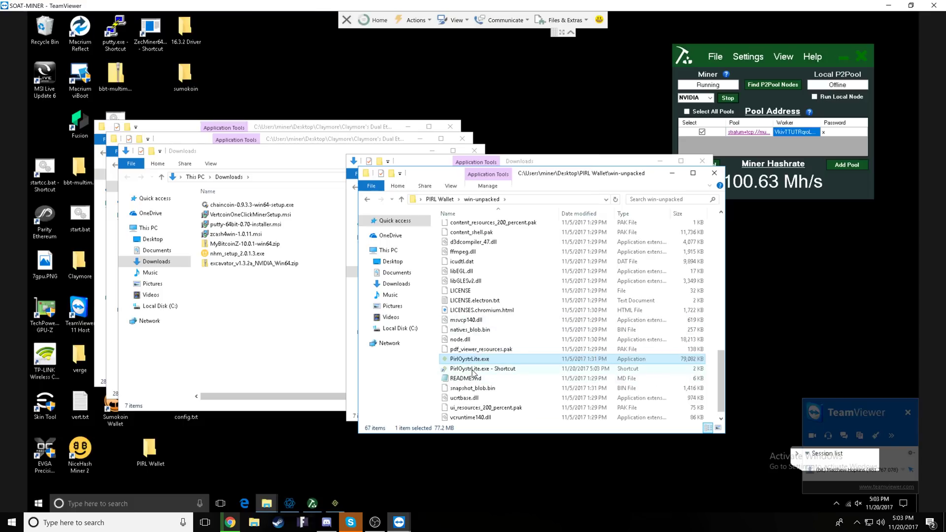
drag(473, 373, 227, 49)
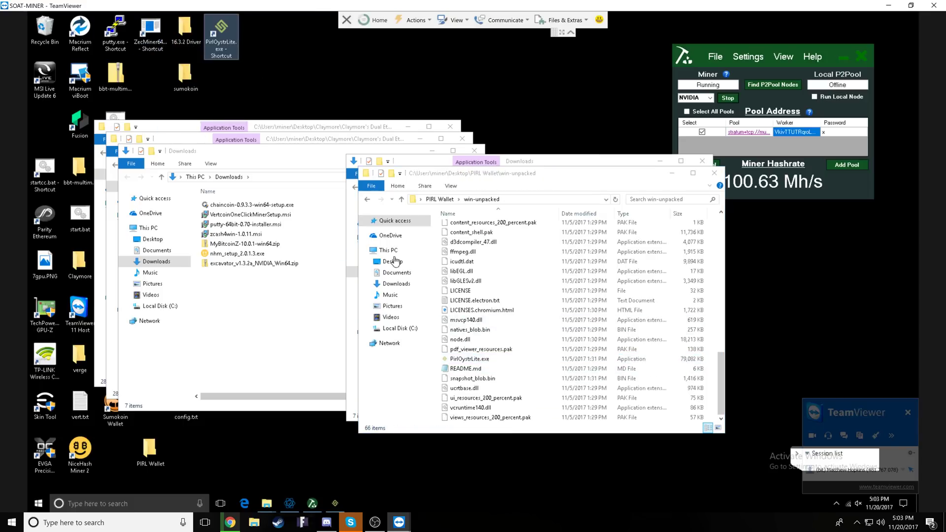
Step: Bring up the Pirl Wallet and view its account creation dialog without creating an account
click(341, 501)
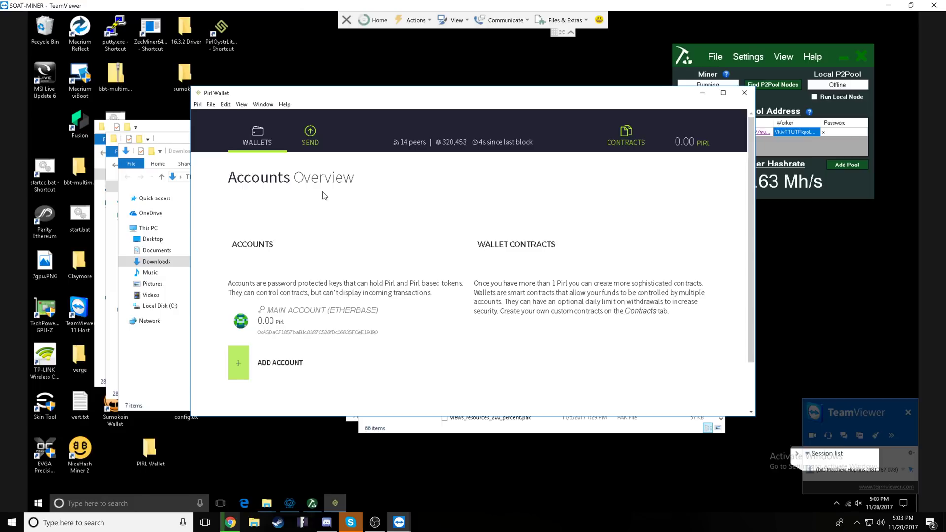
click(274, 357)
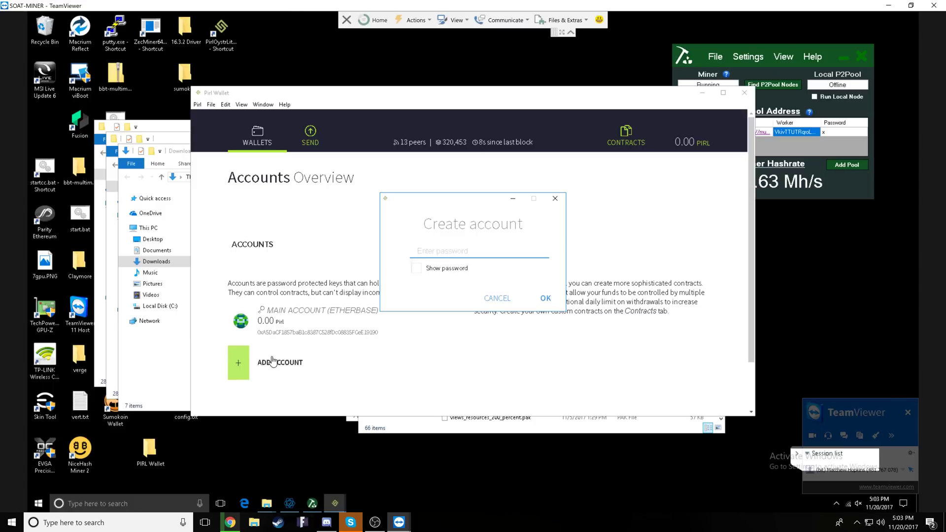
click(555, 199)
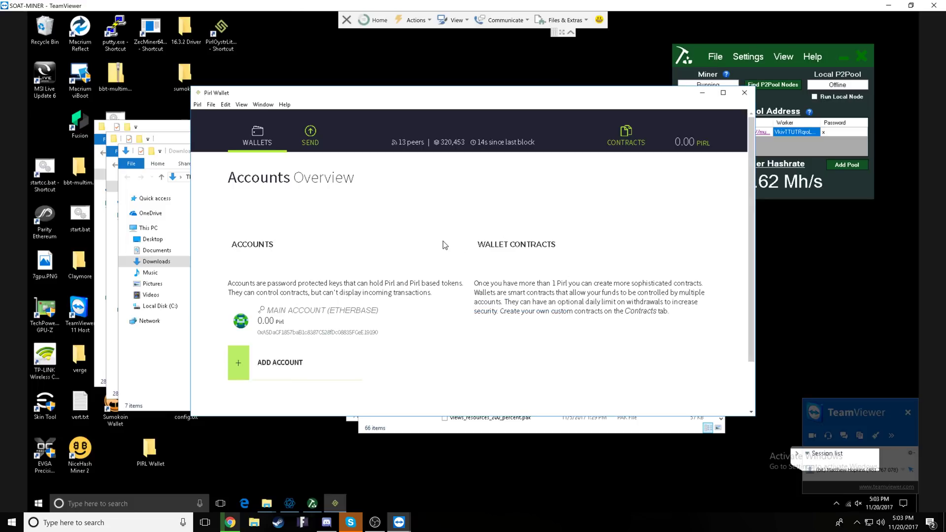
Step: View the main Etherbase account's wallet address, then put away the wallet and close the win-unpacked folder window
click(309, 313)
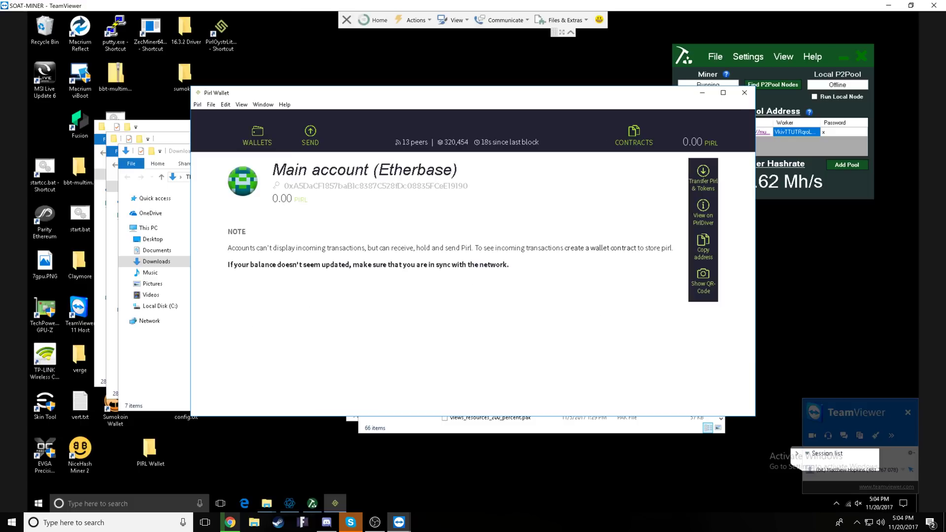
drag(469, 186, 283, 186)
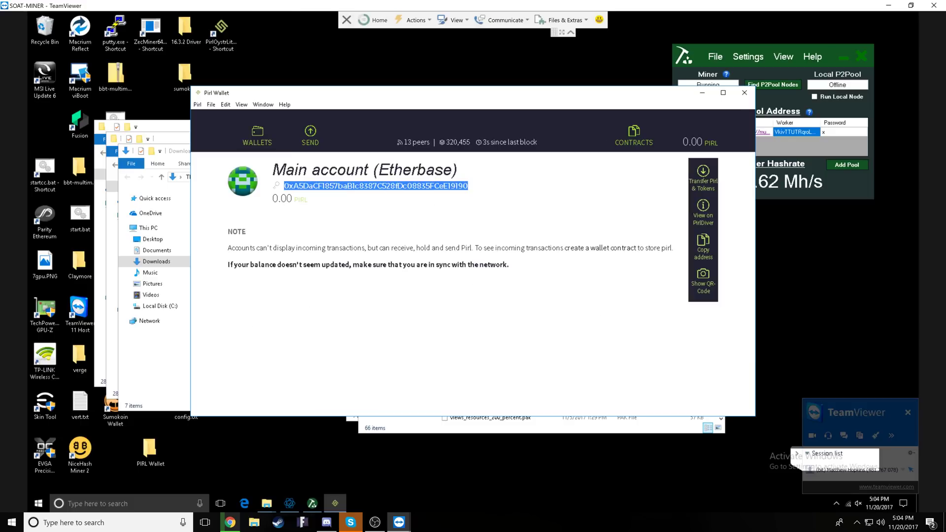
click(400, 237)
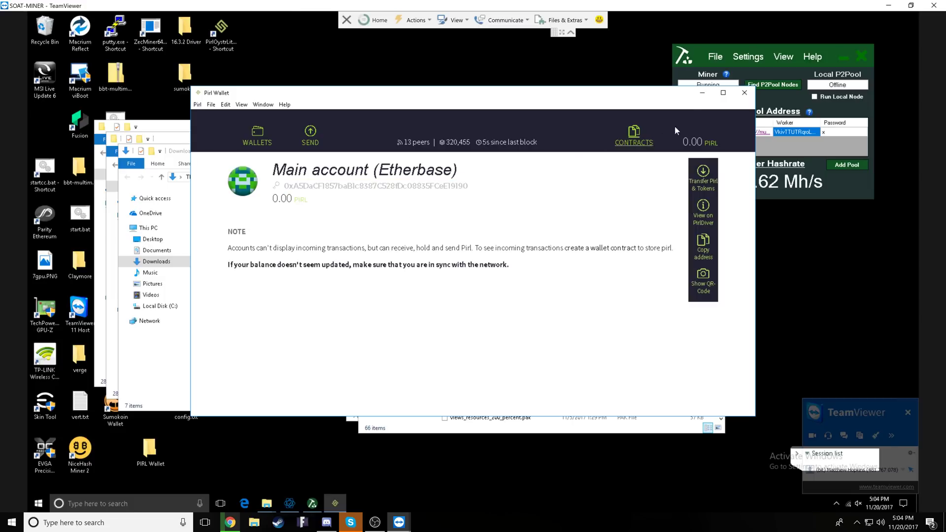
click(702, 93)
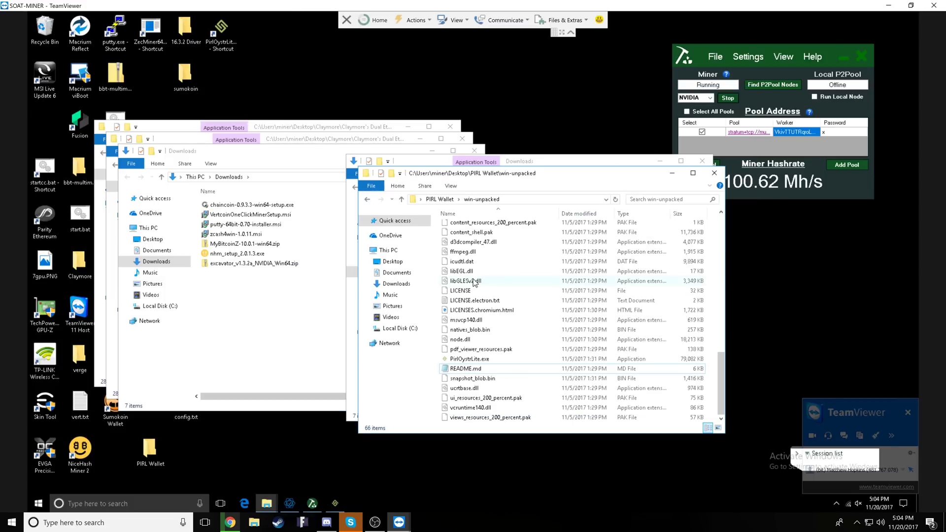
click(714, 172)
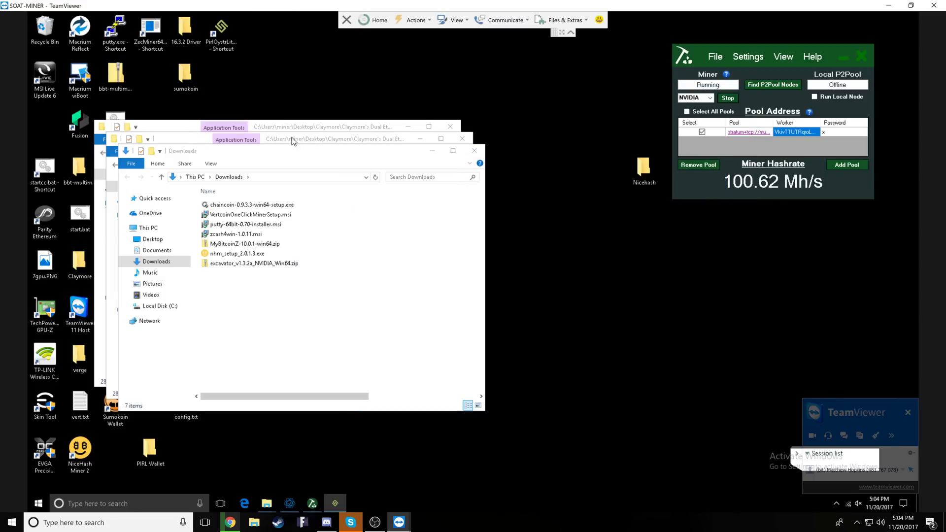
Step: Open start.bat for editing from the Claymore's Dual Ethereum folder inside the desktop's Claymore folder
double_click(82, 261)
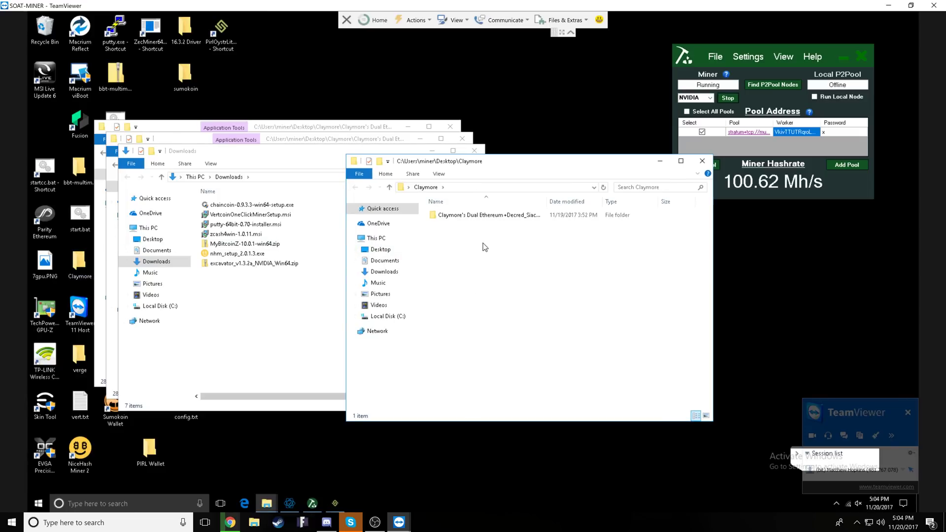
double_click(468, 218)
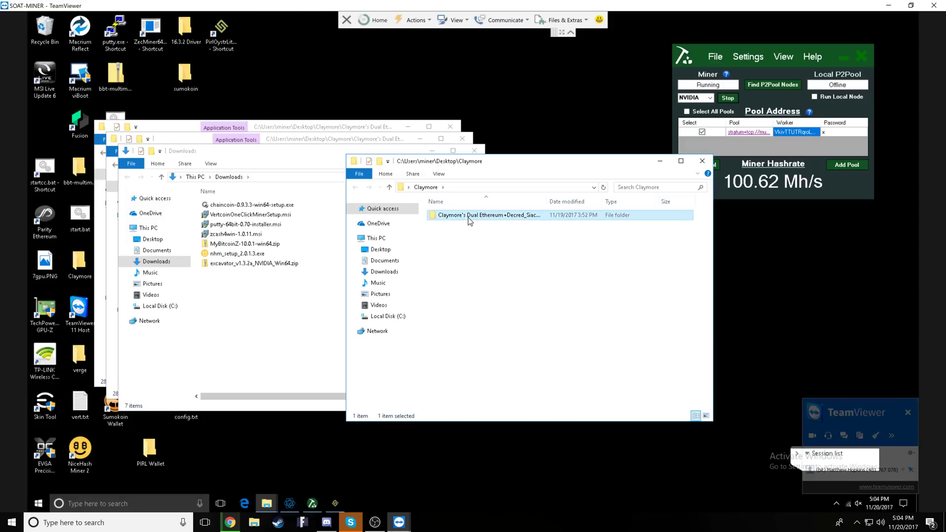
drag(710, 237, 711, 411)
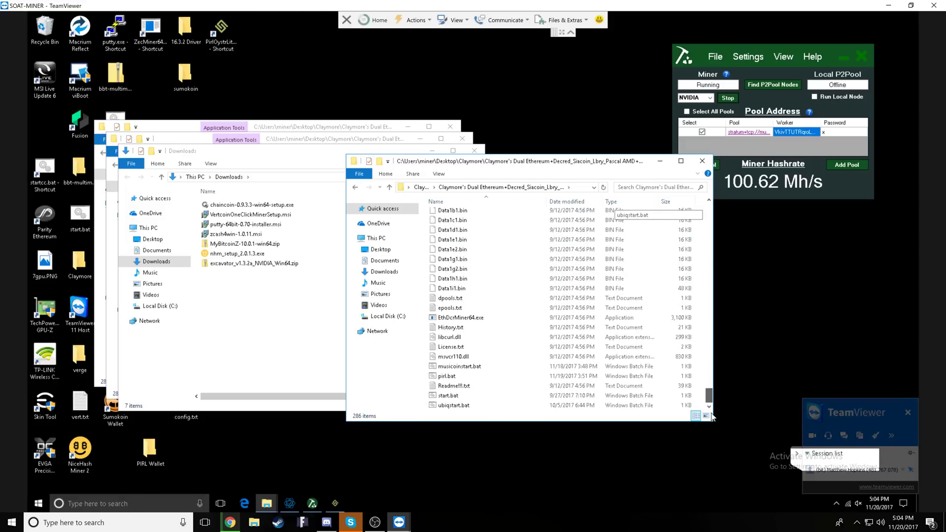
right_click(449, 397)
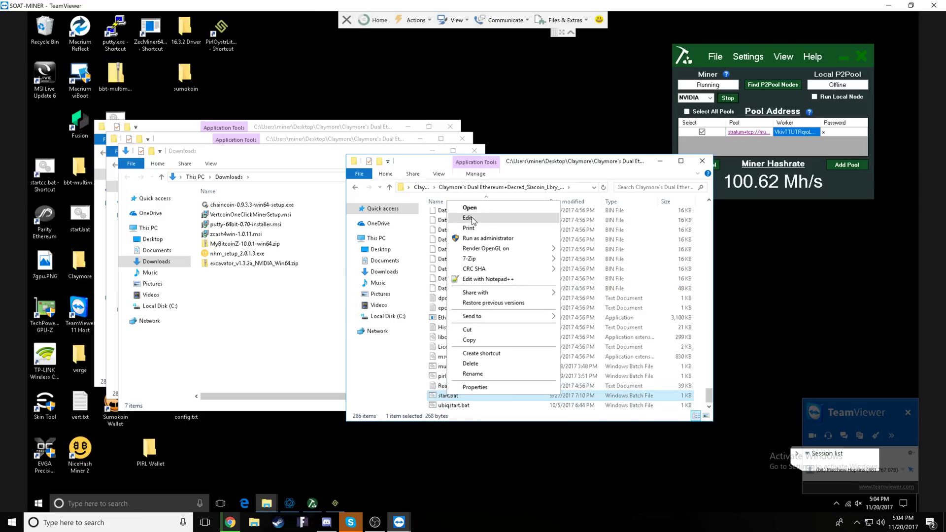
click(468, 217)
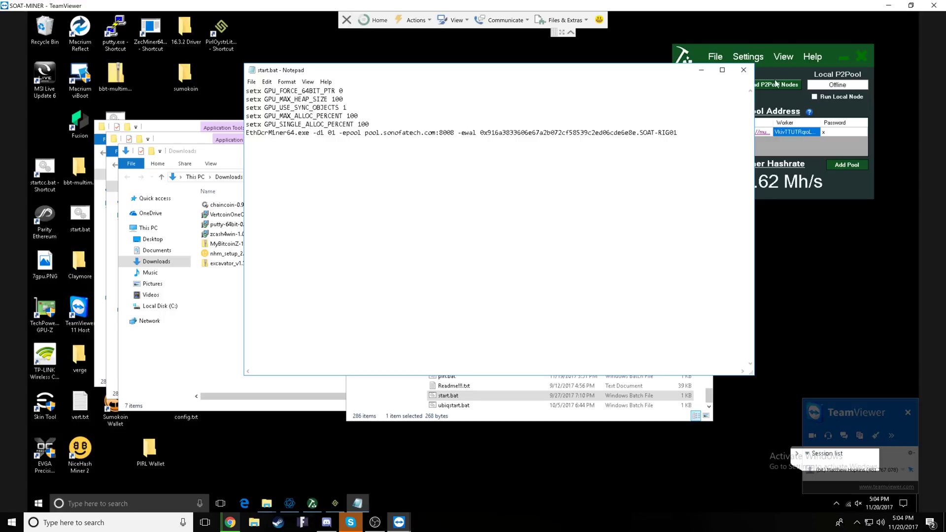
Step: Close start.bat and open pirl.bat from the same Claymore's Dual Ethereum folder for editing
click(744, 69)
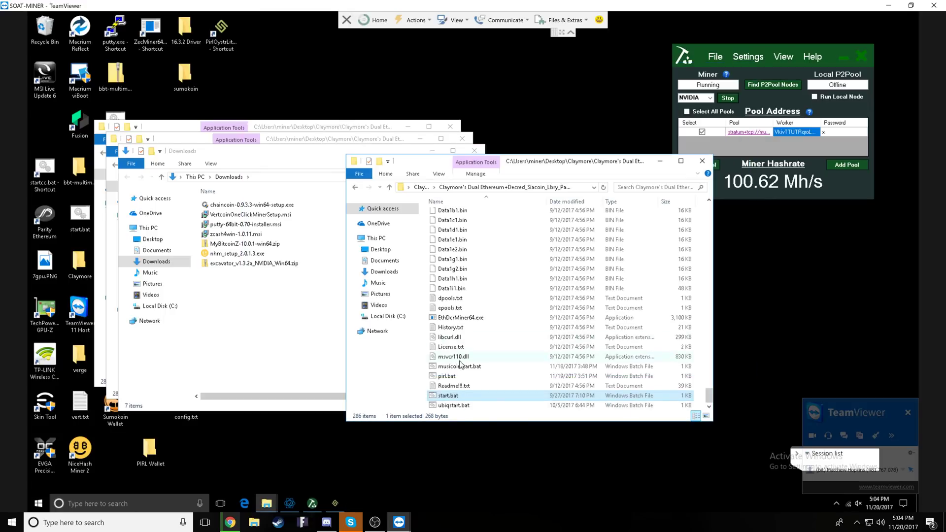
click(451, 378)
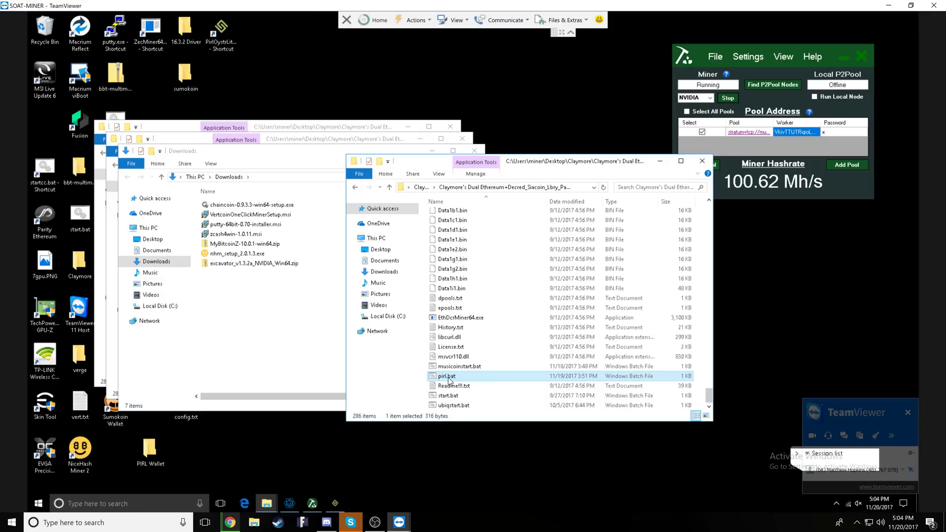
click(457, 367)
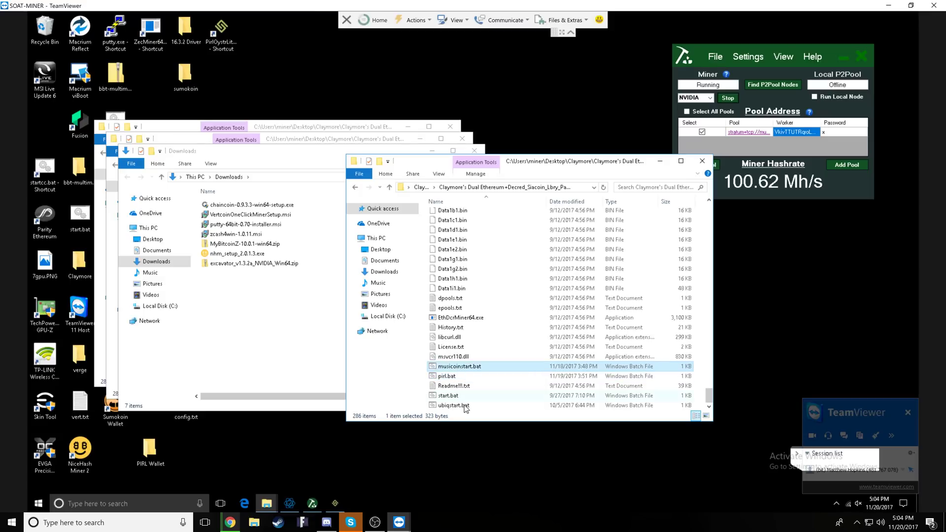
click(451, 378)
click(454, 396)
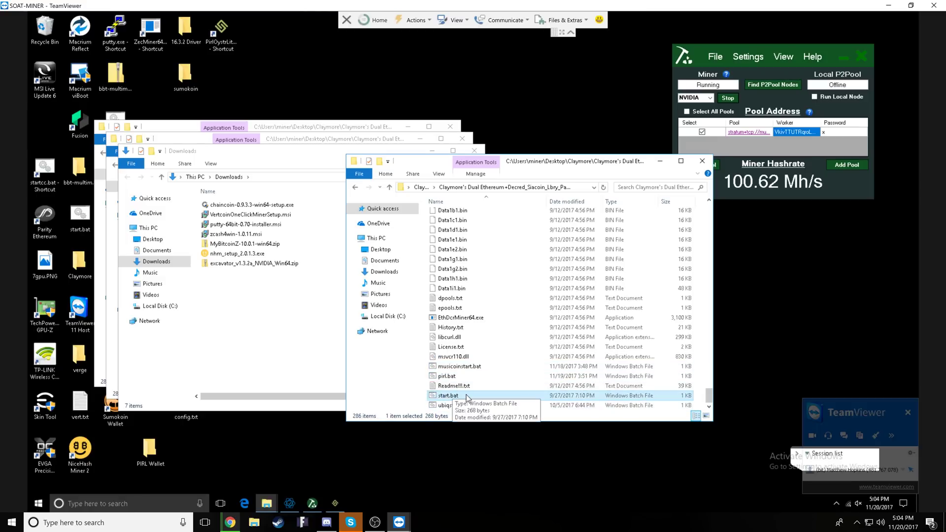
click(452, 378)
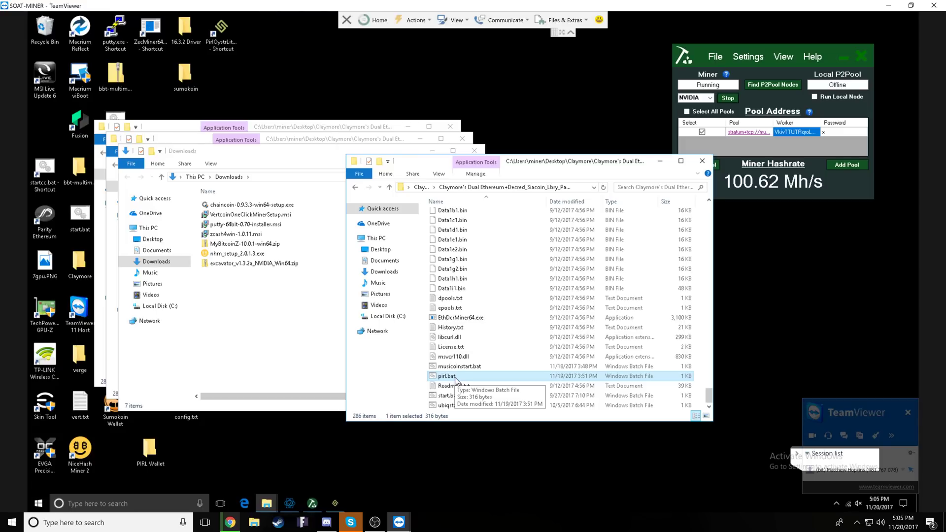
right_click(456, 380)
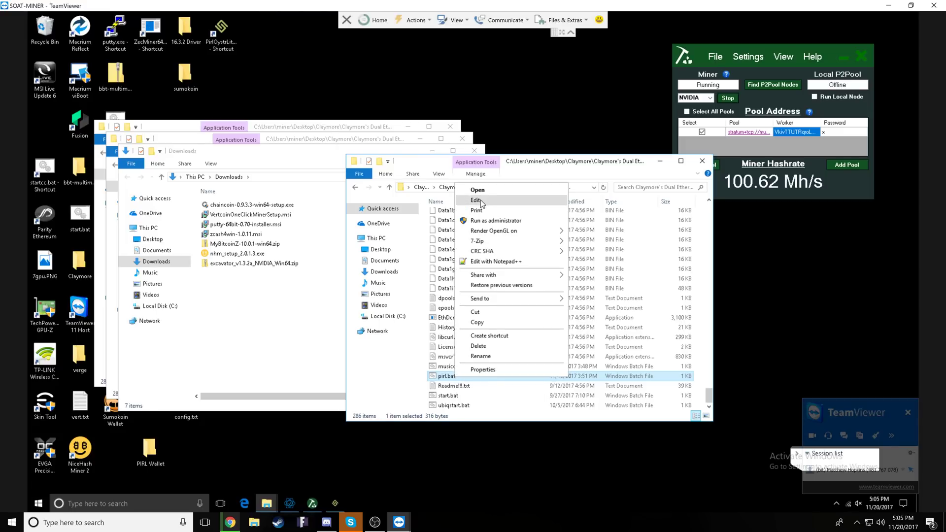
click(477, 201)
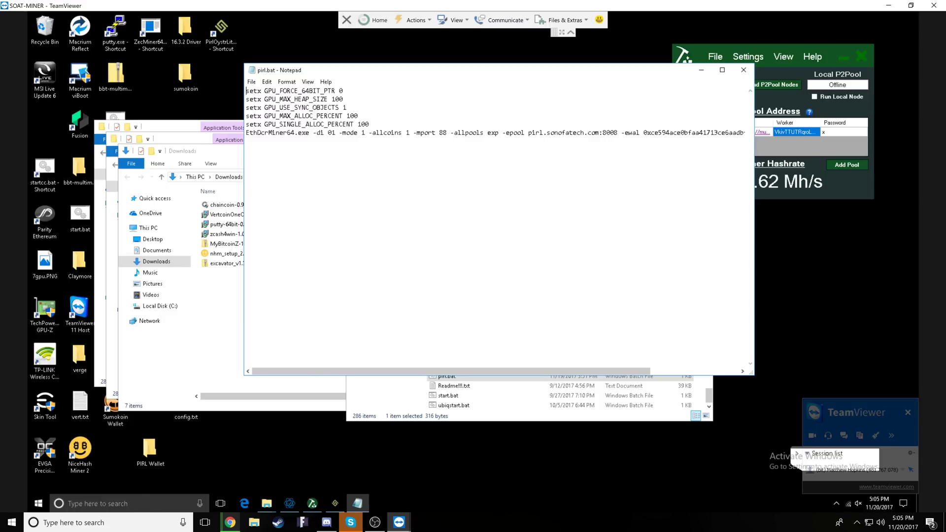
Step: Examine the setx lines and the EthDcrMiner64.exe entry in pirl.bat, matching it to the executable in the Claymore folder
drag(245, 92, 259, 131)
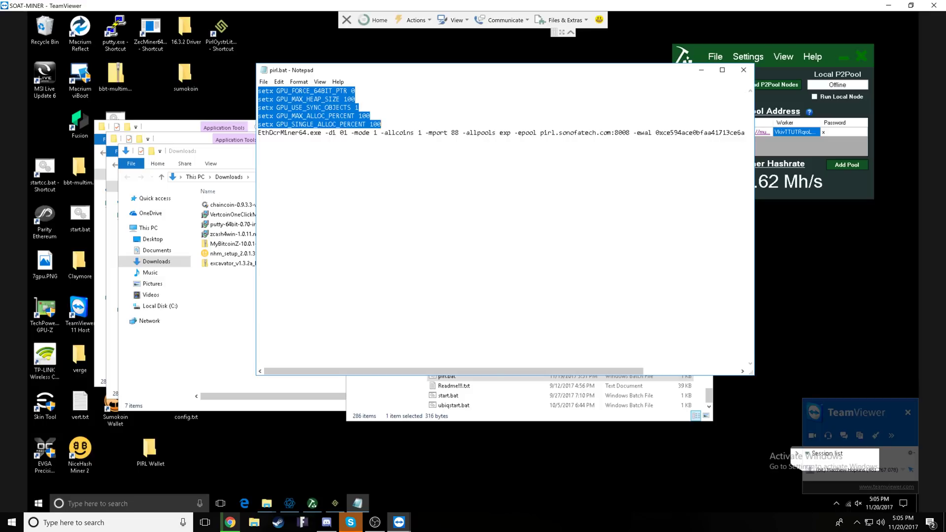
mouse_move(329, 373)
mouse_down()
mouse_move(546, 374)
mouse_move(329, 374)
mouse_up()
double_click(273, 133)
click(273, 133)
drag(258, 133, 321, 132)
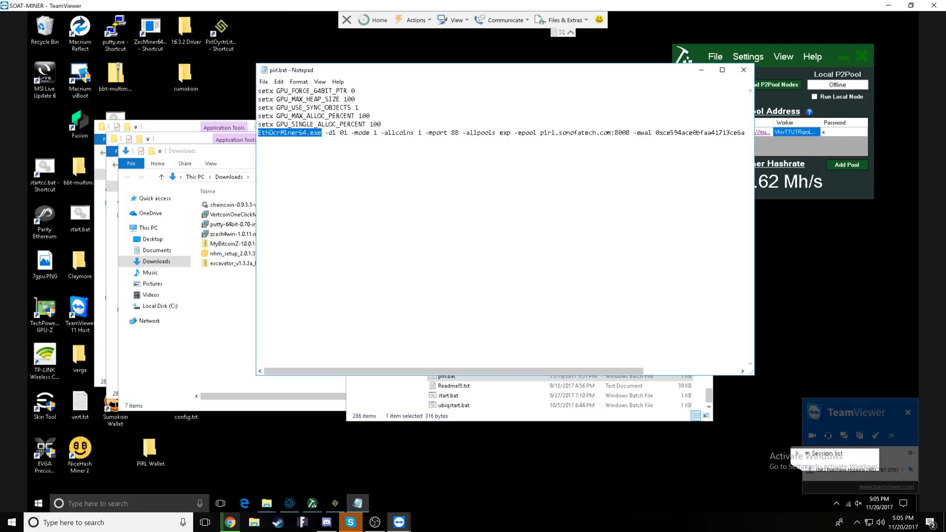
click(408, 400)
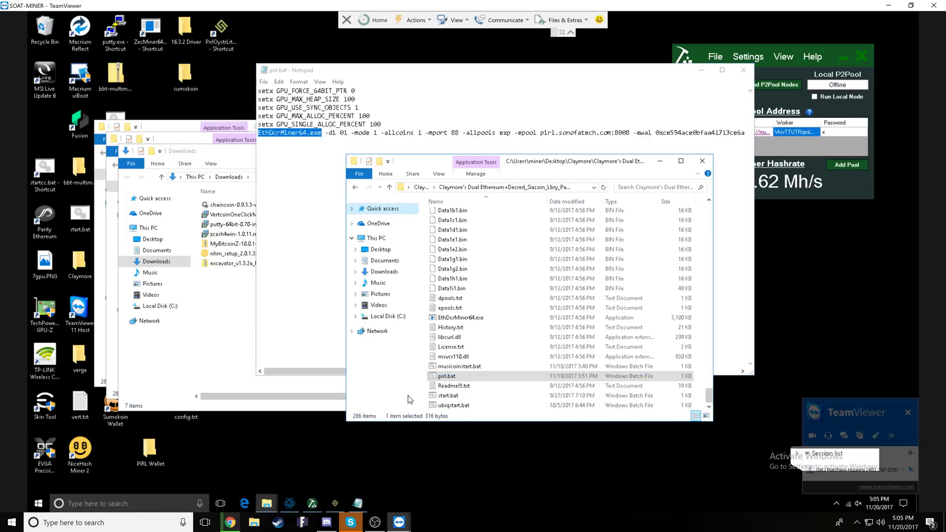
click(461, 318)
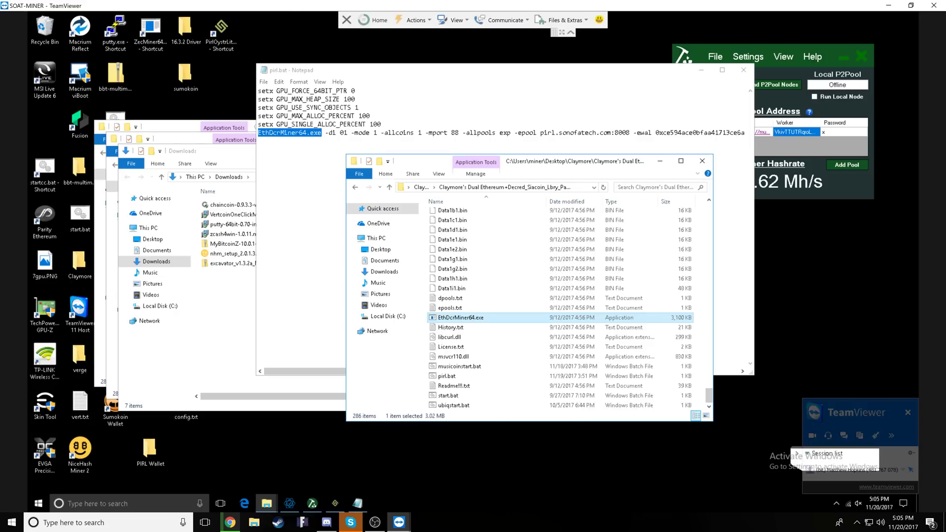
click(288, 133)
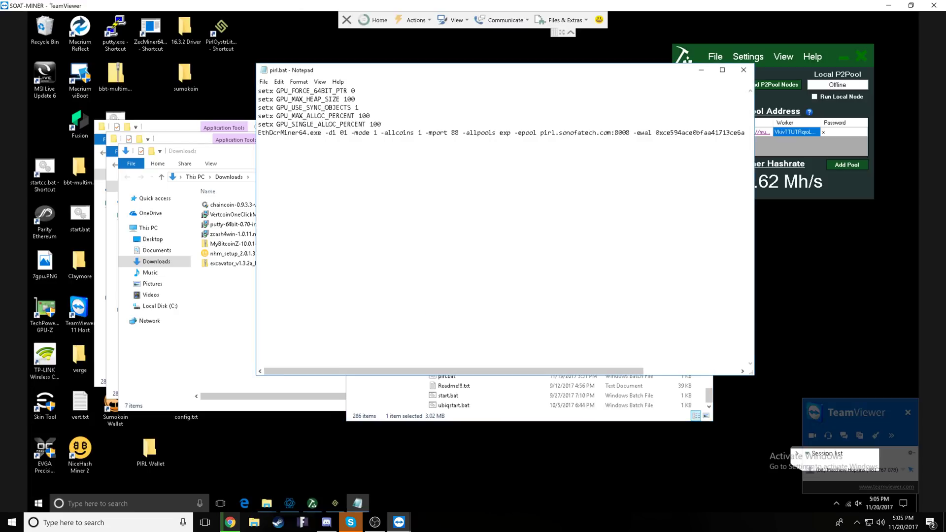
Step: Remove the -di 01 option from the EthDcrMiner64.exe line of pirl.bat
drag(325, 133, 348, 133)
key(Delete)
key(Delete)
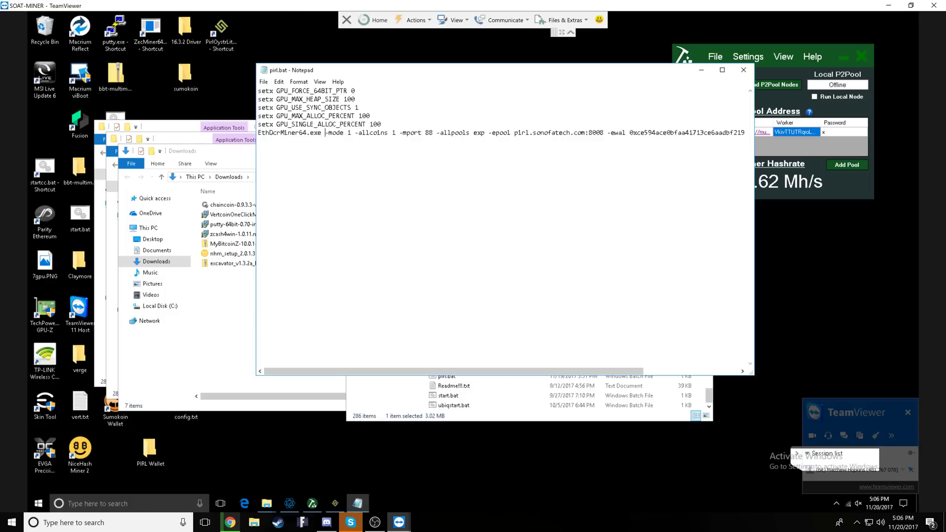
Step: Examine the -mode 1 and -allcoins 1 options in the miner's command line
key(shift+Right)
key(shift+Right)
key(shift+Right)
key(shift+Right)
key(shift+Right)
key(shift+Right)
key(shift+Right)
key(Left)
key(shift+Right)
key(shift+Right)
key(shift+Right)
key(shift+Right)
key(shift+Right)
key(shift+Right)
key(shift+Right)
key(shift+Right)
key(shift+Right)
key(shift+Right)
key(shift+Right)
Step: Remove the -mport 88 option from the miner's command line in pirl.bat
click(414, 132)
key(shift+Left)
key(shift+Left)
key(shift+Left)
key(shift+Left)
key(shift+Left)
key(shift+Left)
key(shift+Left)
key(shift+Left)
key(shift+Left)
key(Right)
key(ctrl+shift+Left)
key(ctrl+shift+Left)
key(ctrl+shift+Left)
key(ctrl+shift+Right)
key(ctrl+shift+Left)
key(Right)
key(shift+Left)
key(shift+Left)
key(shift+Left)
key(shift+Left)
key(shift+Left)
key(shift+Left)
key(shift+Left)
key(shift+Left)
key(shift+Left)
key(BackSpace)
key(BackSpace)
Step: Examine the -allpools option and the exp value that follows it in the command line
key(shift+Right)
key(shift+Right)
key(shift+Right)
key(shift+Right)
key(shift+Right)
key(shift+Right)
key(shift+Right)
key(shift+Right)
key(shift+Right)
key(shift+Right)
key(shift+Right)
key(shift+Right)
key(shift+Right)
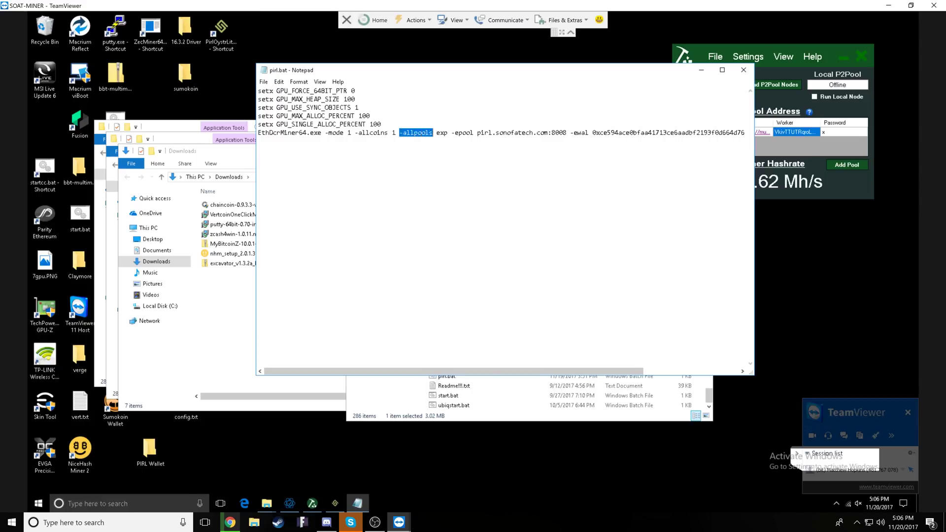
click(443, 132)
key(shift+Left)
key(shift+Left)
key(shift+Left)
key(shift+Left)
key(shift+Left)
key(shift+Left)
key(shift+Left)
key(shift+Left)
key(shift+Left)
key(shift+Left)
key(shift+Left)
key(shift+Left)
key(shift+Left)
click(436, 133)
drag(448, 133, 407, 133)
click(437, 133)
click(437, 133)
Step: Review the -epool option and its pool address in the remaining part of the command line
drag(470, 375, 536, 375)
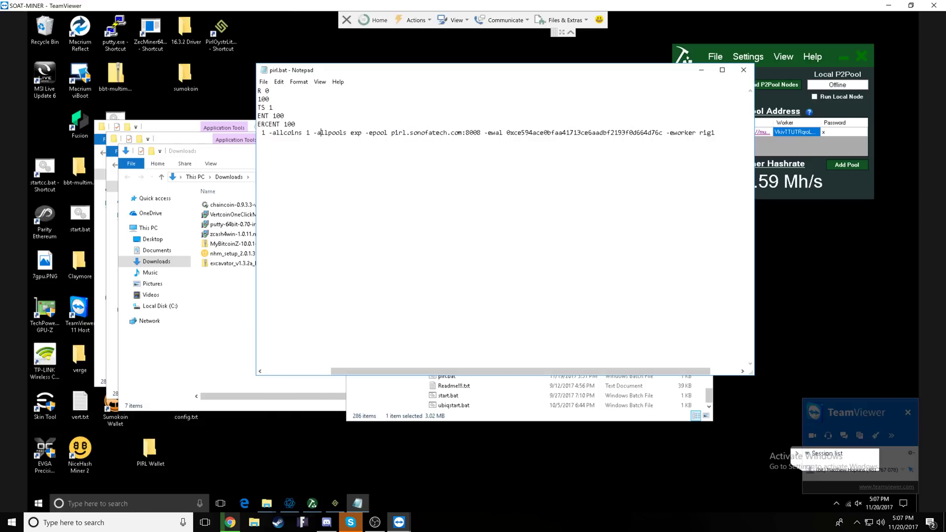
drag(365, 133, 474, 134)
click(406, 133)
click(475, 133)
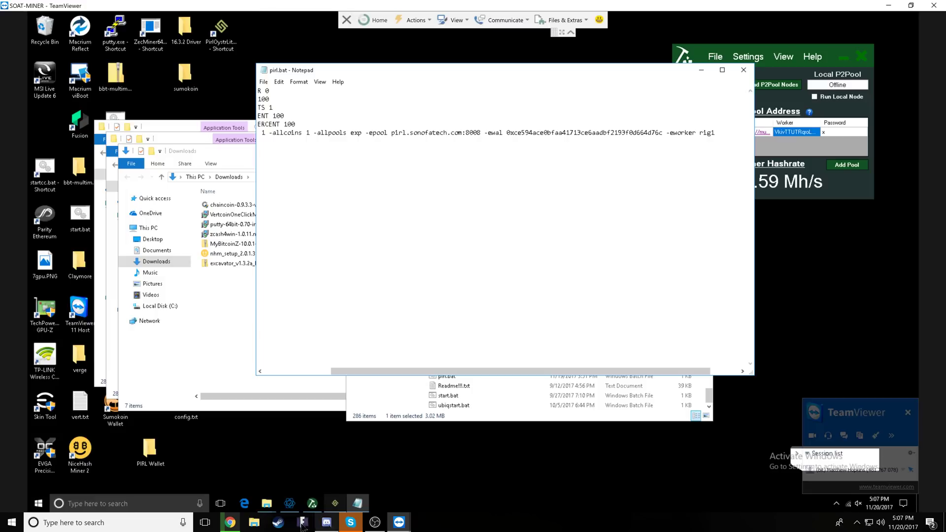
Step: Open pirl.sonofatech.com in Edge and compare its pool address and port with the -epool value in pirl.bat
click(245, 501)
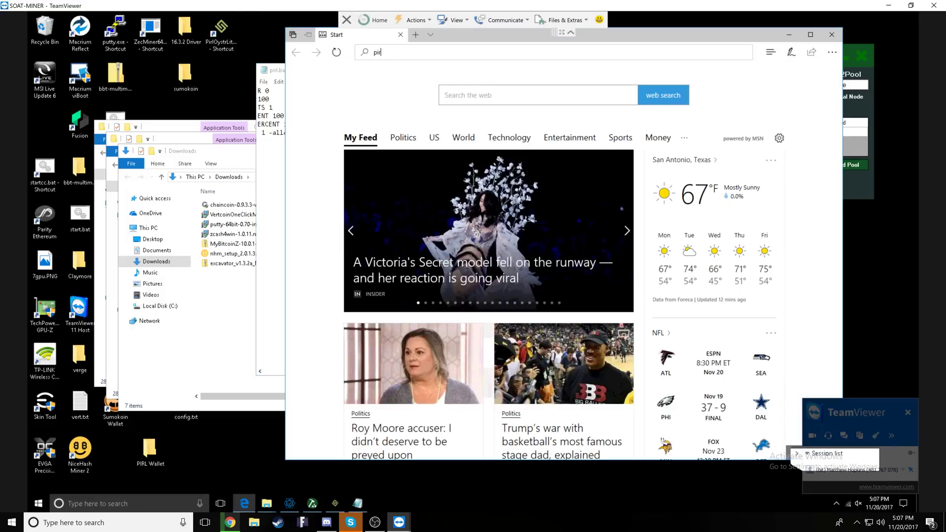
text(pirl.sonofatech.com/)
key(Return)
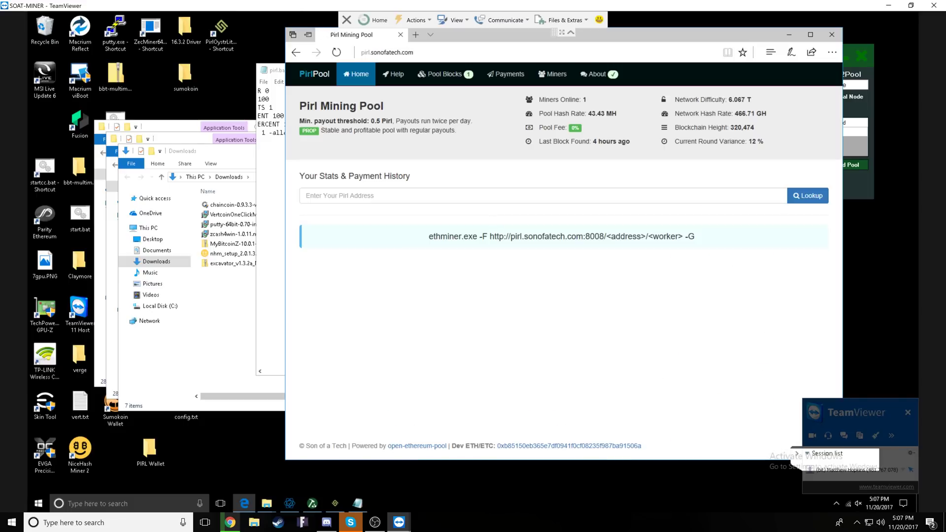
drag(502, 236, 566, 237)
click(566, 236)
drag(510, 236, 604, 236)
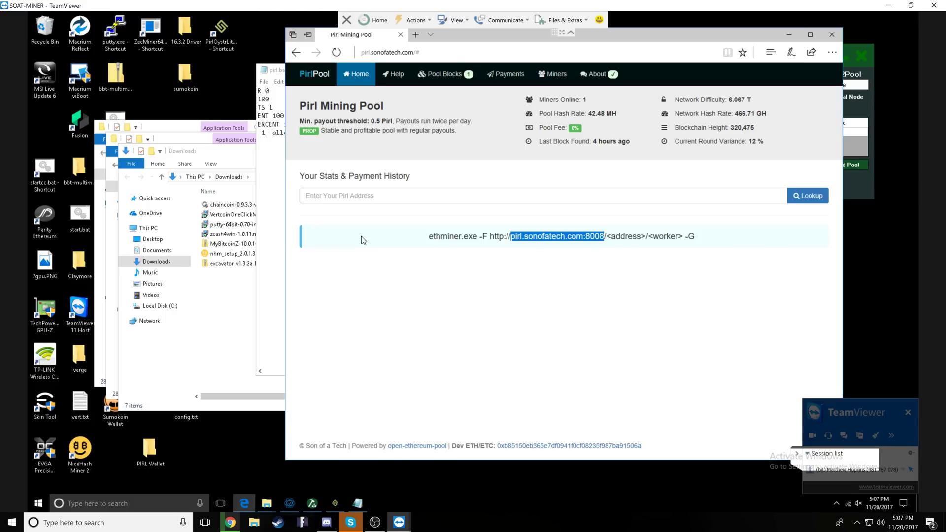
key(alt+Tab)
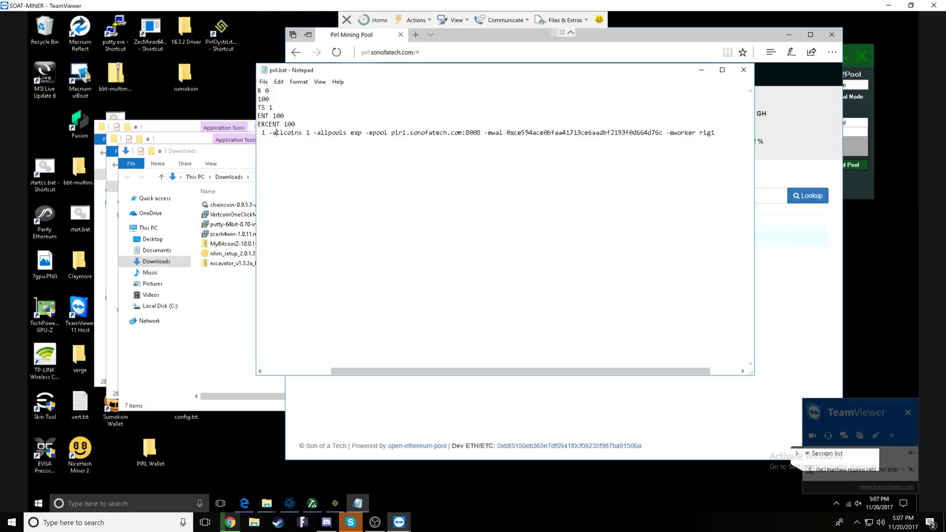
drag(481, 133, 391, 133)
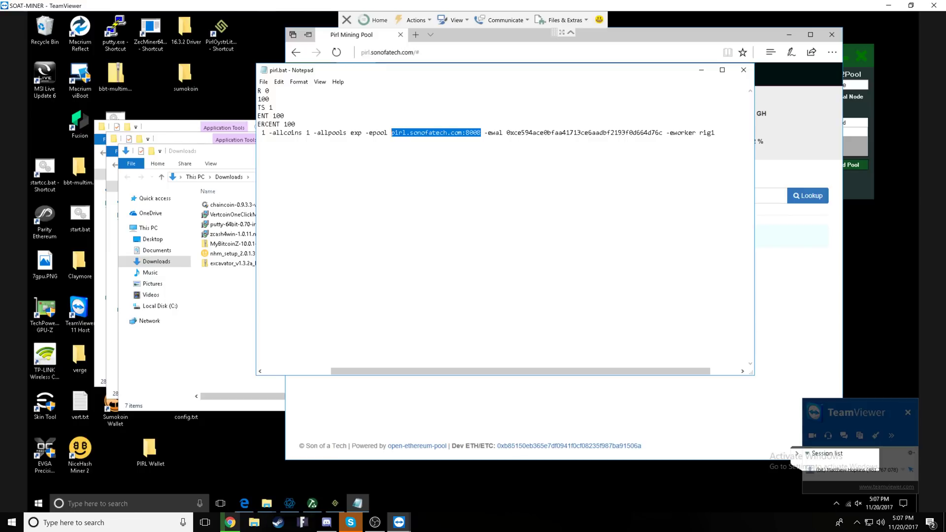
Step: View the main account's address in the Pirl Wallet and locate the matching -ewal address value in pirl.bat
click(334, 505)
drag(471, 186, 284, 186)
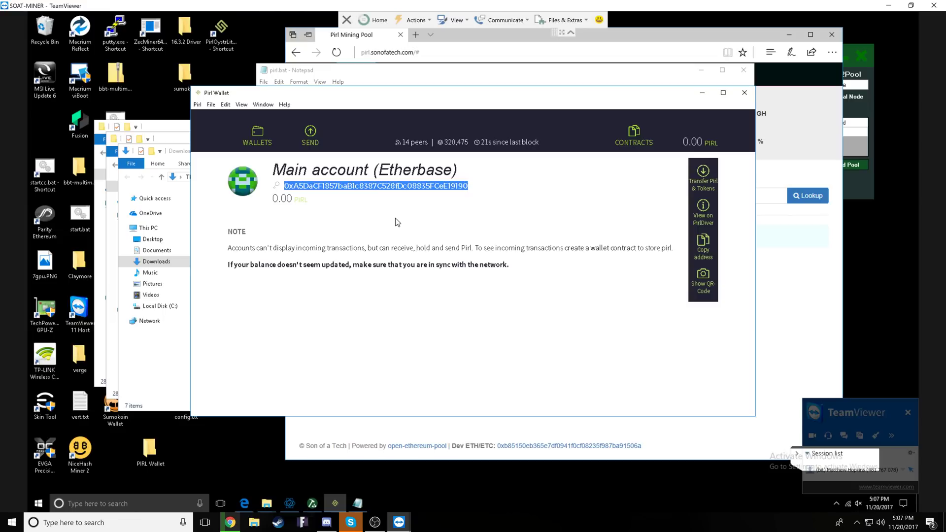
click(370, 190)
click(472, 73)
drag(507, 132, 663, 133)
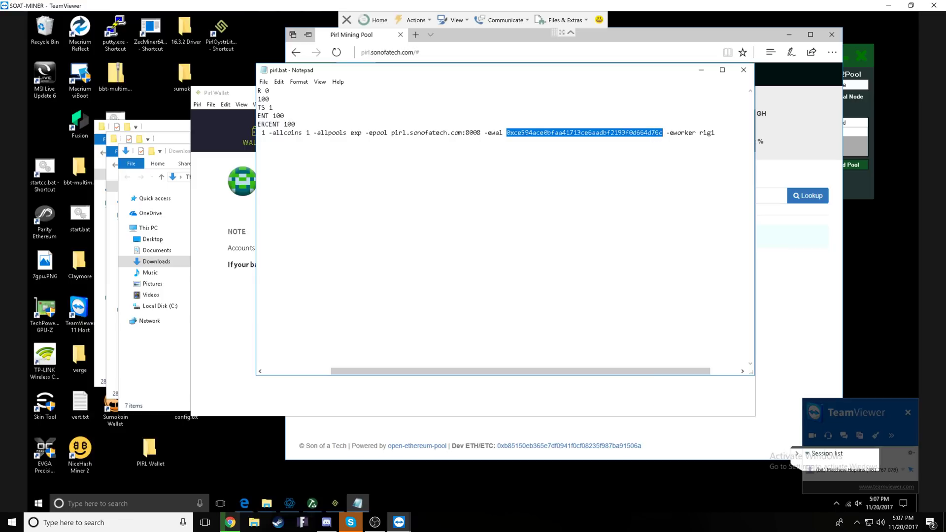
Step: Examine the -eworker name at the end of the command line in pirl.bat
drag(596, 375, 624, 374)
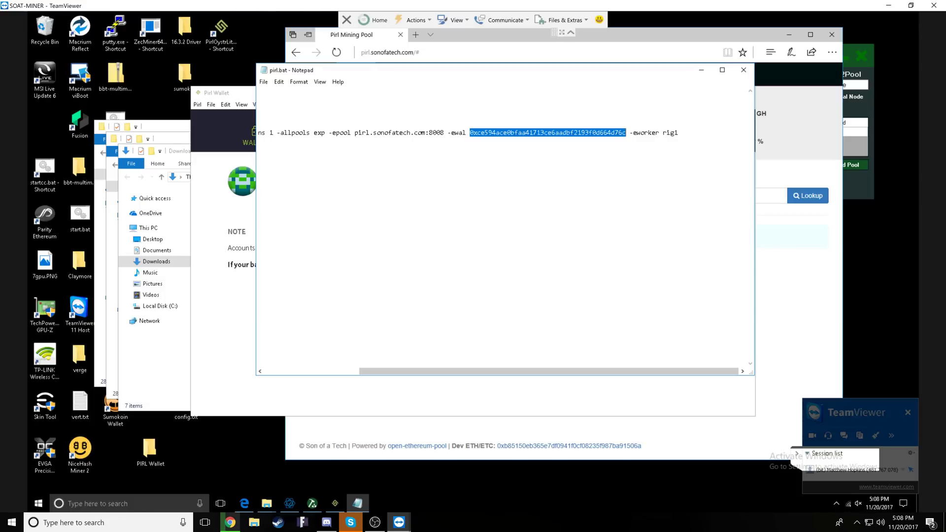
click(681, 132)
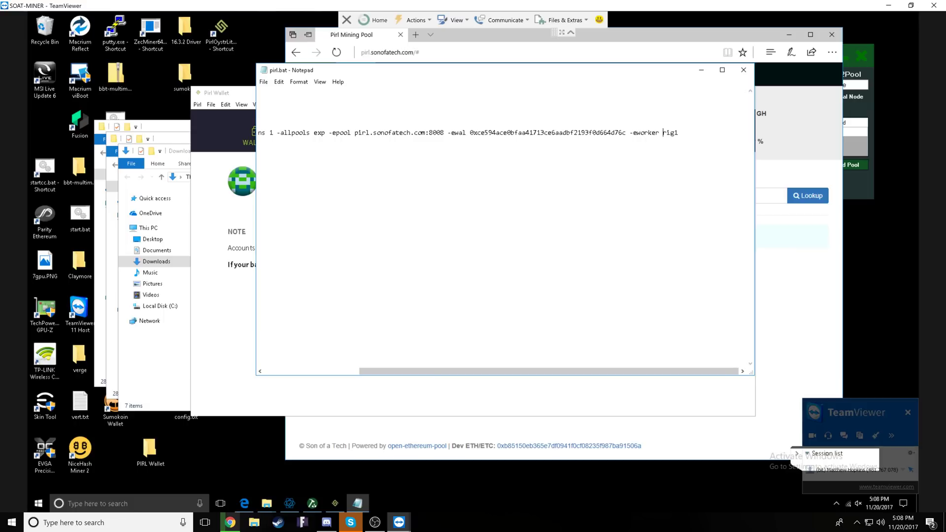
drag(419, 373, 323, 373)
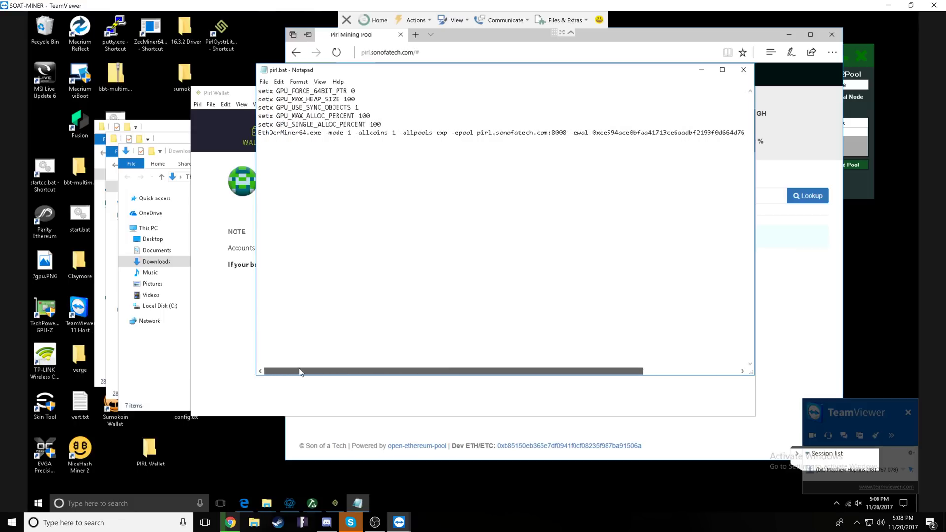
Step: Close pirl.bat without saving the edits
click(264, 83)
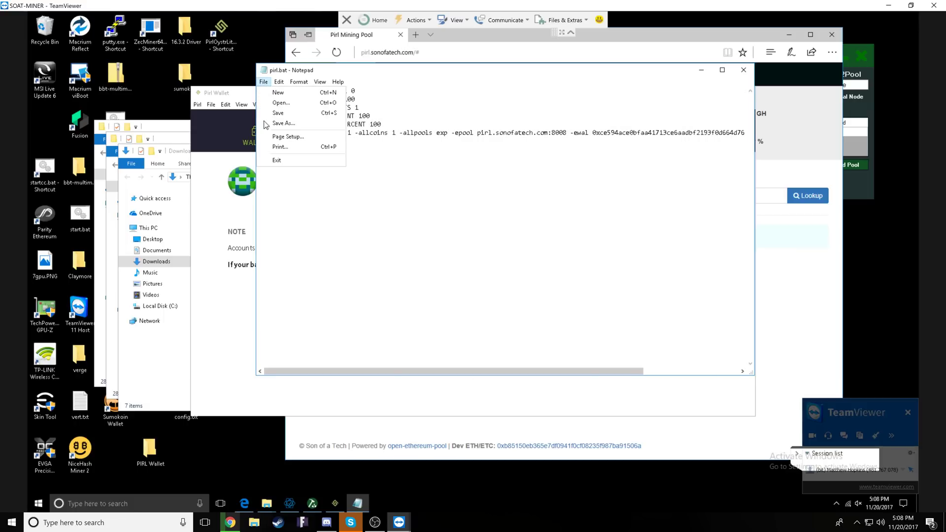
click(622, 171)
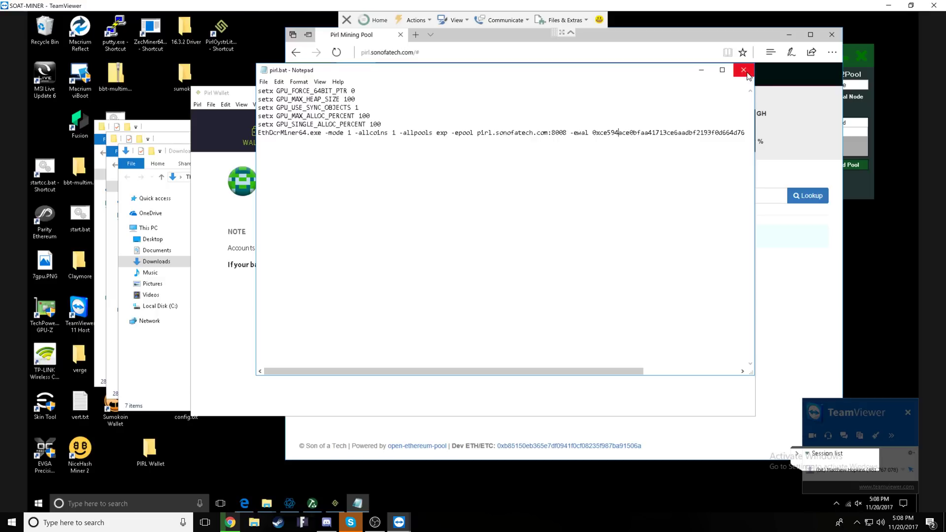
click(743, 70)
click(488, 275)
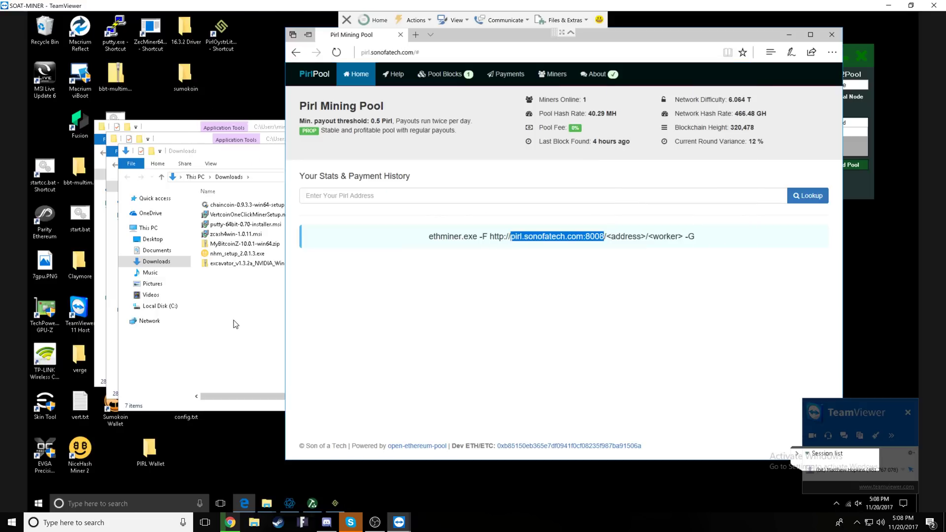
Step: Create a shortcut to pirl.bat inside the Claymore's Dual Ethereum miner folder on the desktop
click(234, 166)
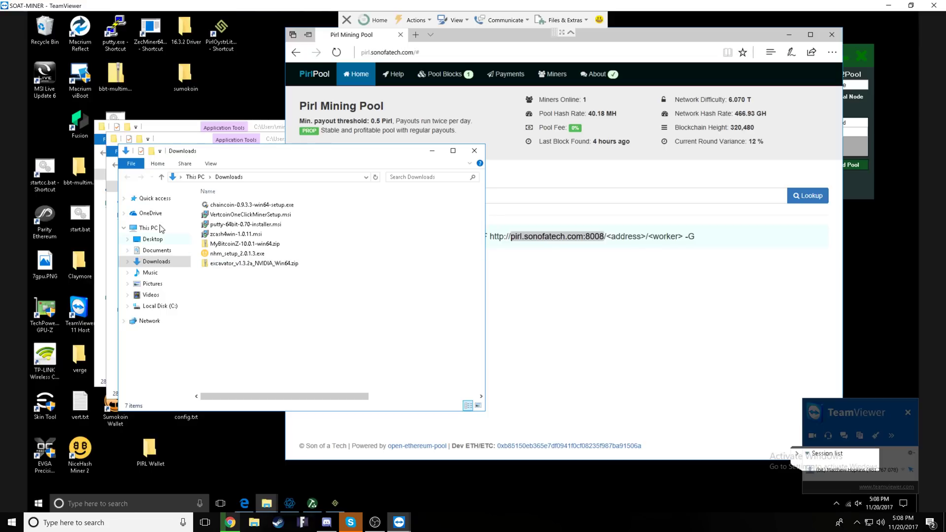
click(152, 239)
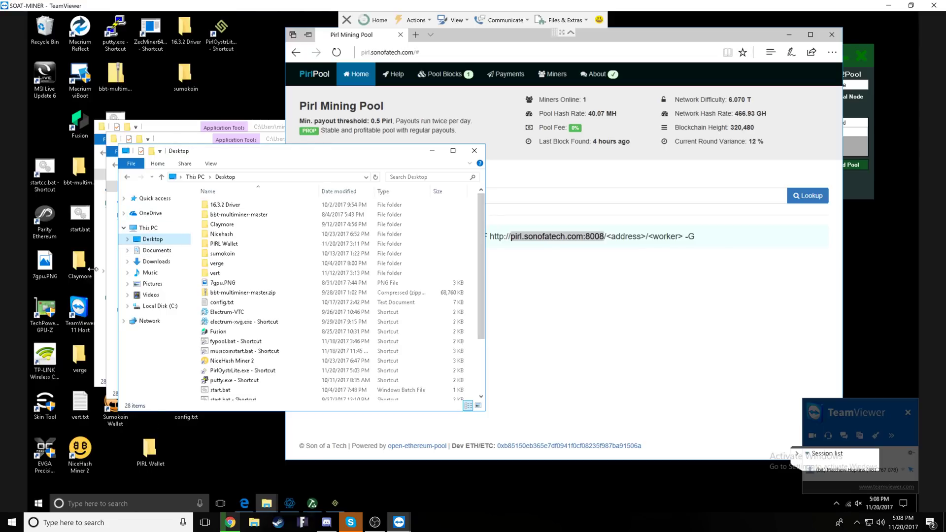
double_click(83, 267)
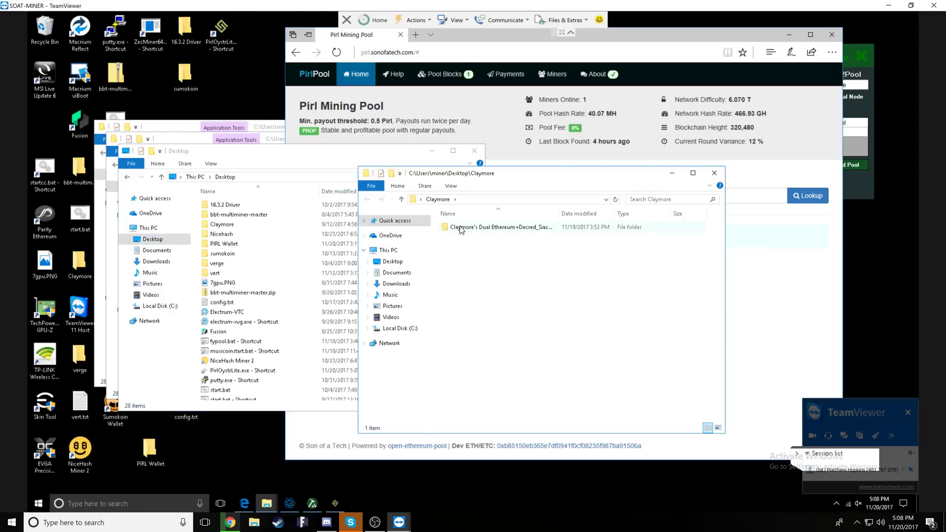
double_click(462, 228)
drag(721, 231, 721, 420)
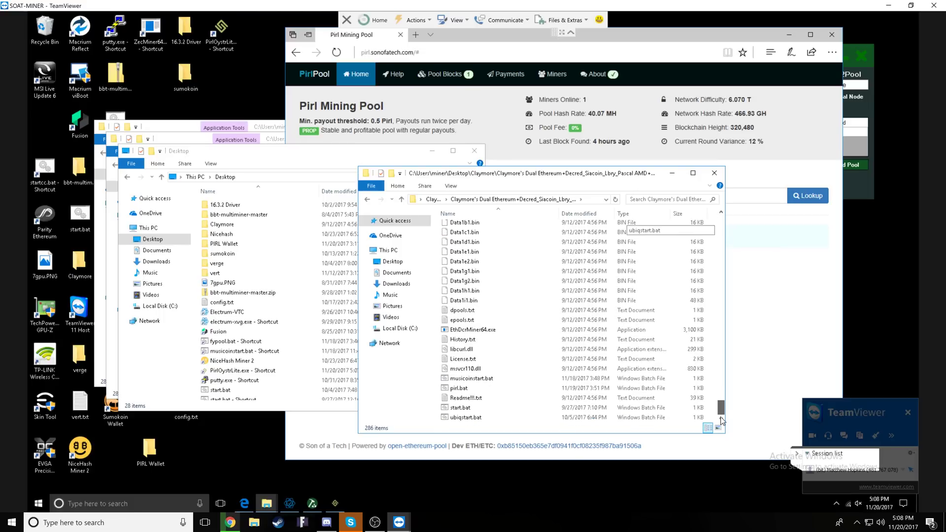
click(467, 389)
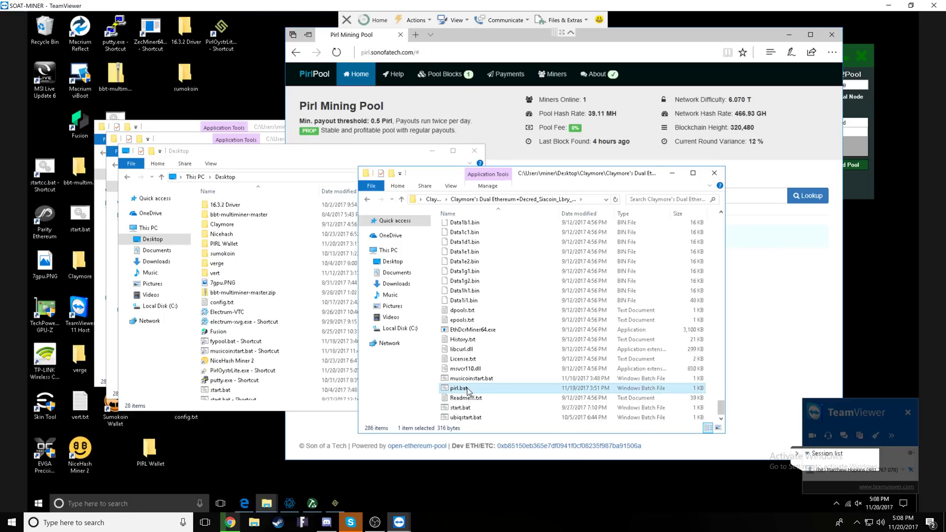
right_click(469, 392)
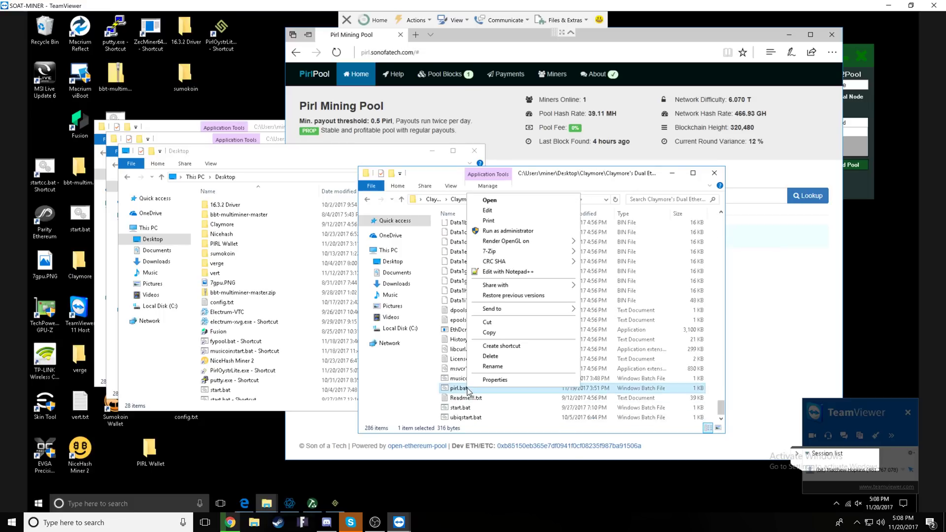
click(520, 348)
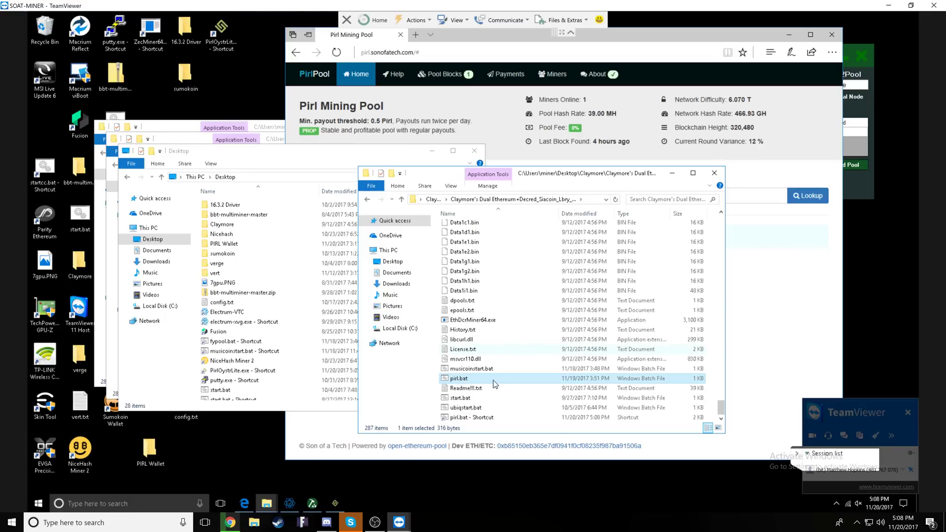
Step: Open the Windows Startup folder by running shell:startup and select the existing pirl.bat shortcut in it
click(85, 508)
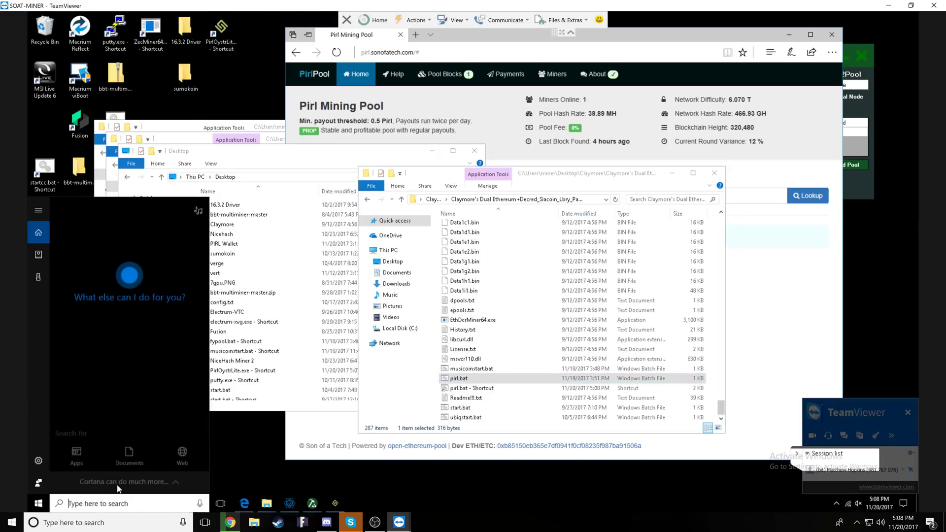
text(run)
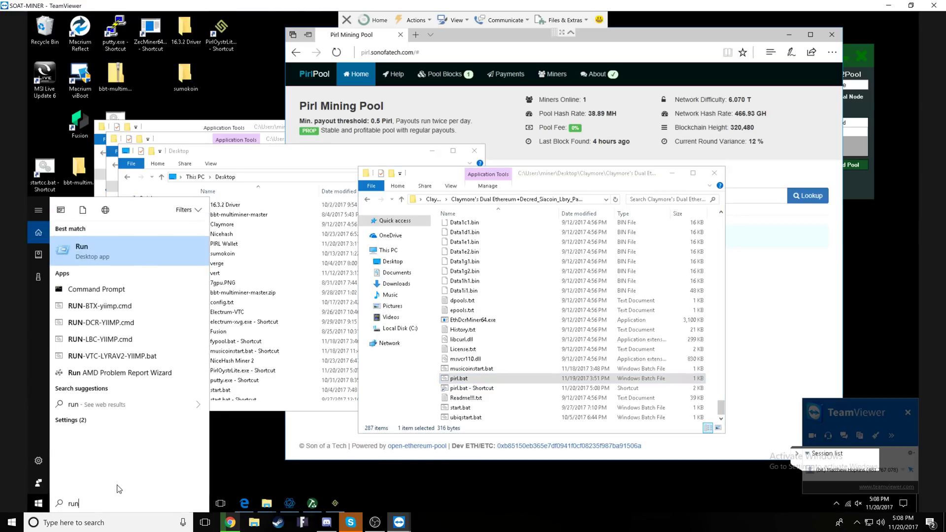
key(Return)
click(85, 445)
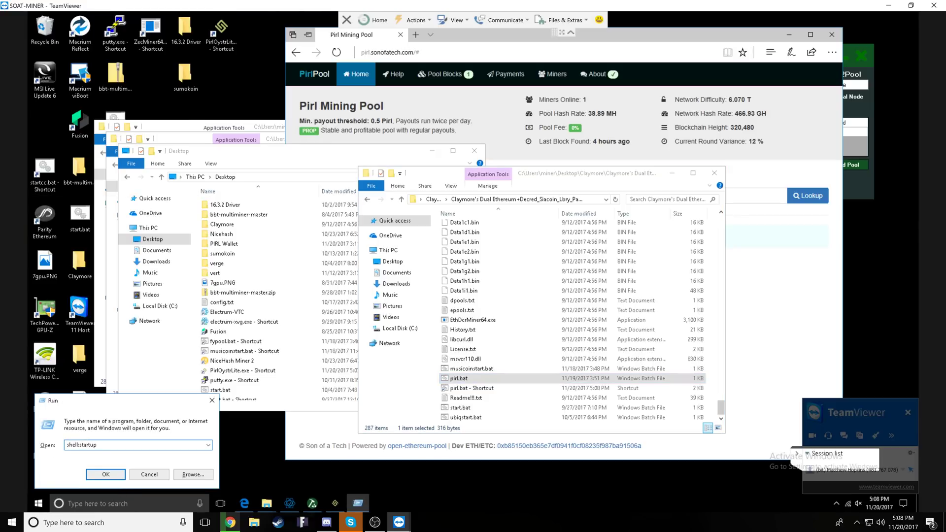
click(105, 474)
drag(433, 192, 160, 119)
click(201, 172)
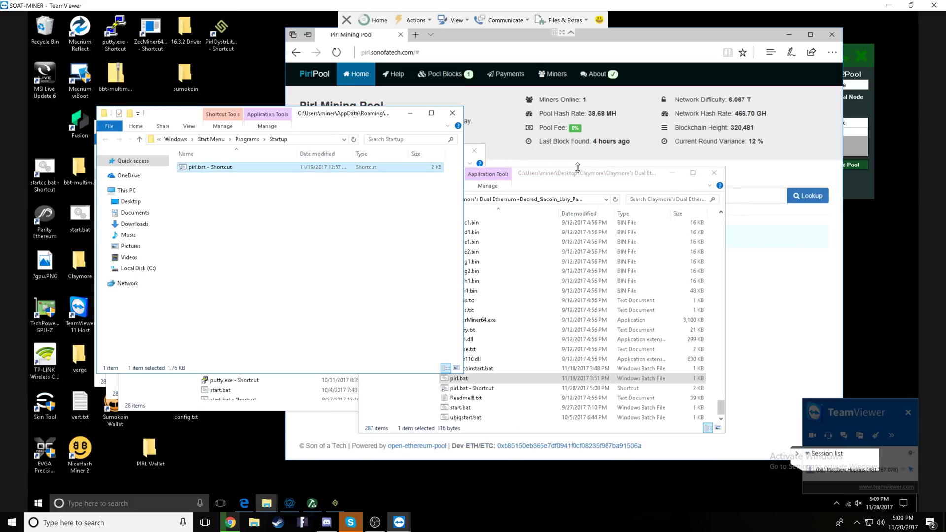
Step: Move the new pirl.bat shortcut from the Claymore folder into the Startup folder, replacing the existing file
click(578, 173)
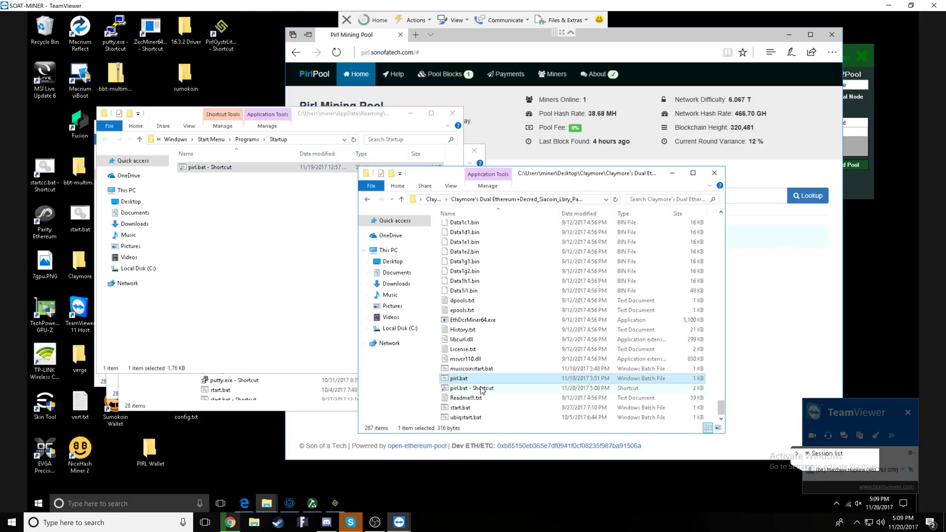
drag(481, 391, 247, 228)
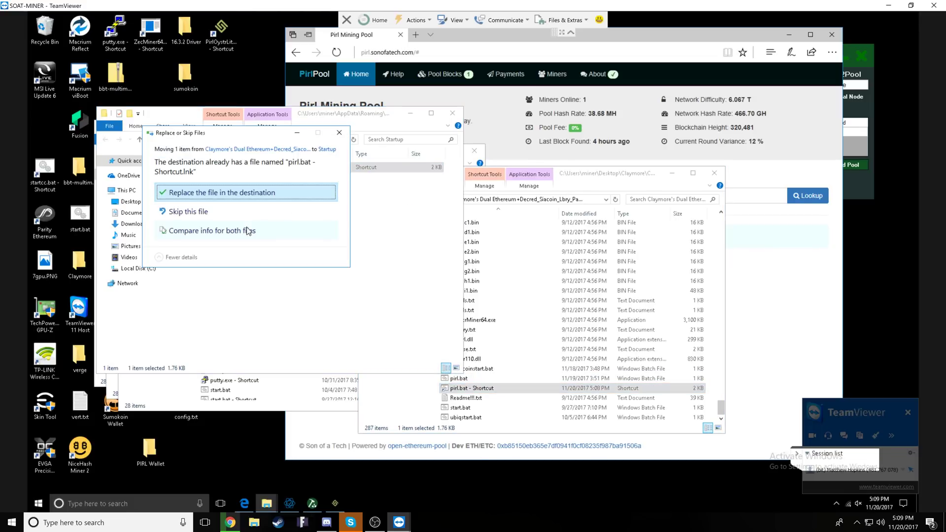
click(206, 193)
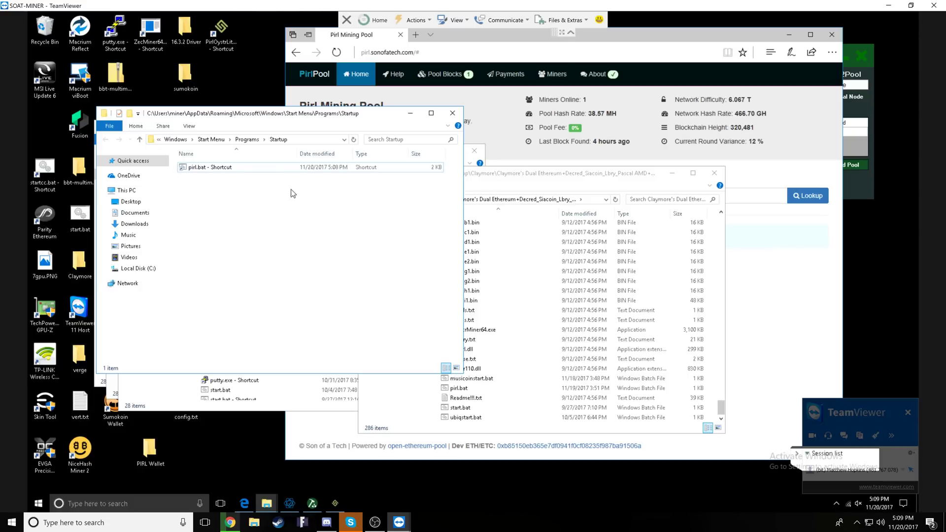
click(210, 167)
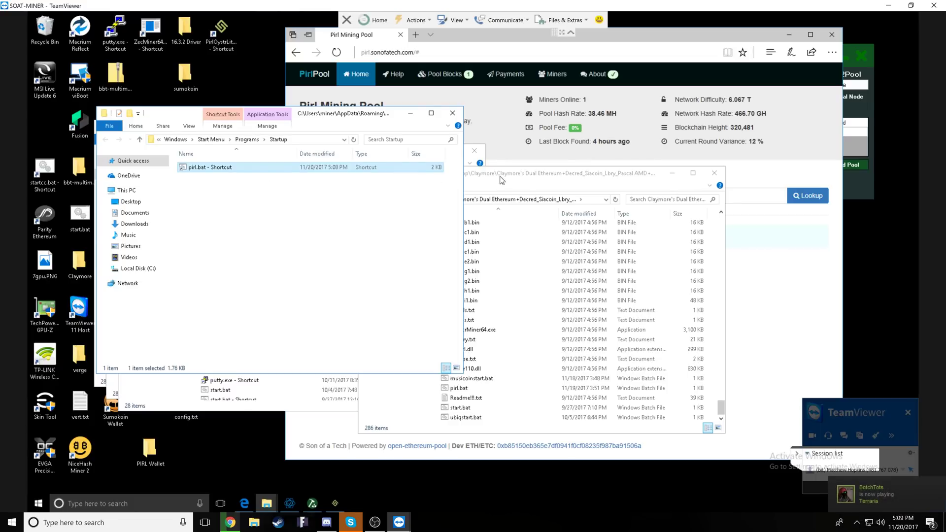
Step: Close the Claymore folder window and start the miner from the pirl.bat shortcut in the Startup folder
click(714, 173)
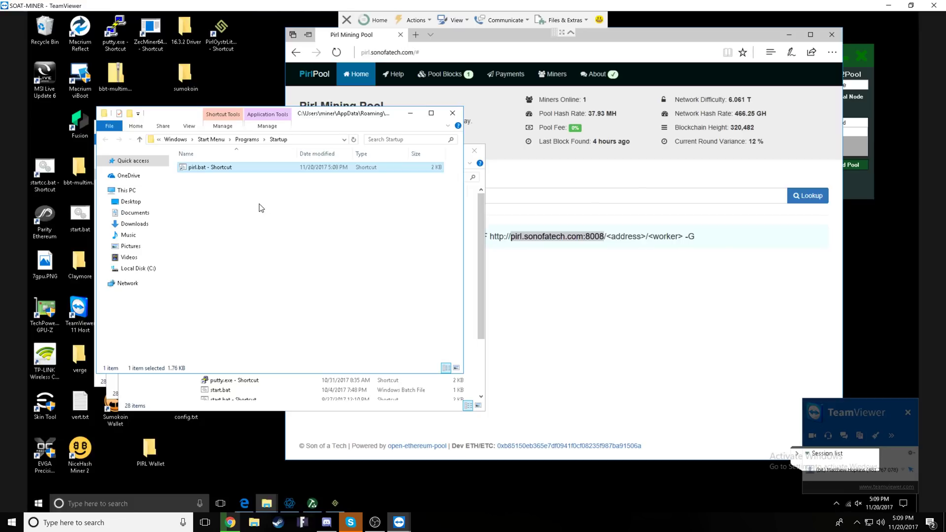
double_click(236, 170)
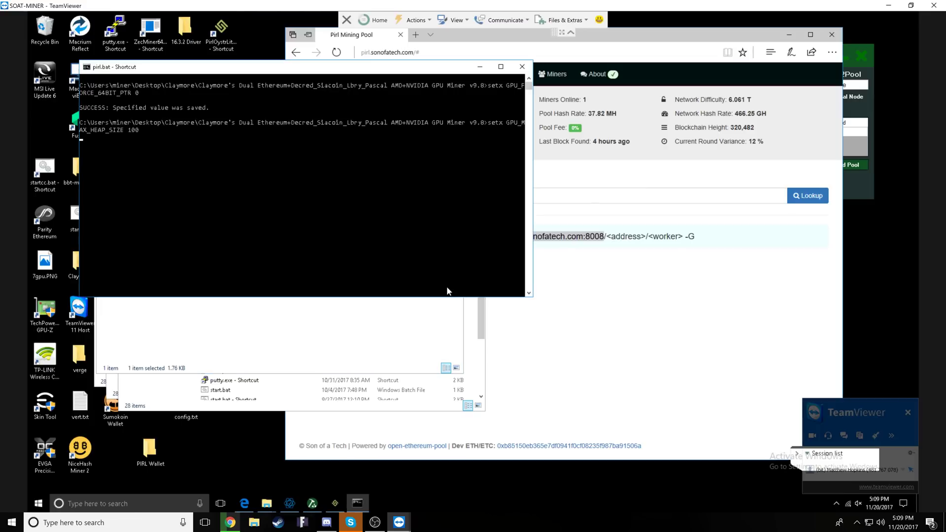
click(433, 320)
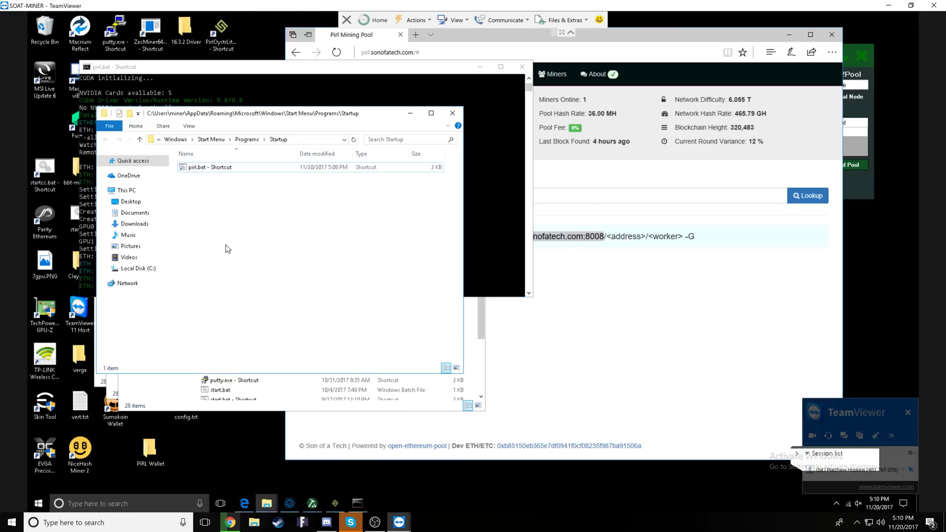
Step: Open the pirl.bat shortcut from the Startup folder for editing and copy the wallet address after -ewal
right_click(203, 171)
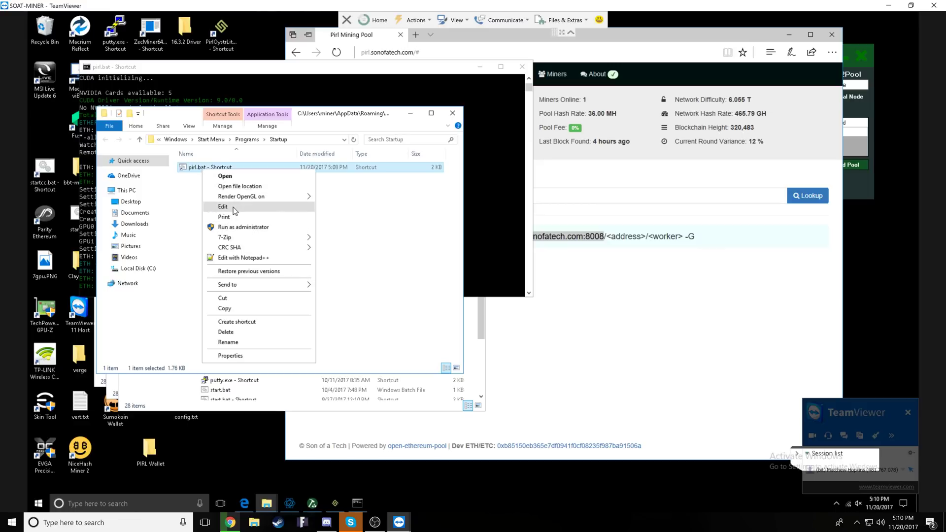
click(234, 208)
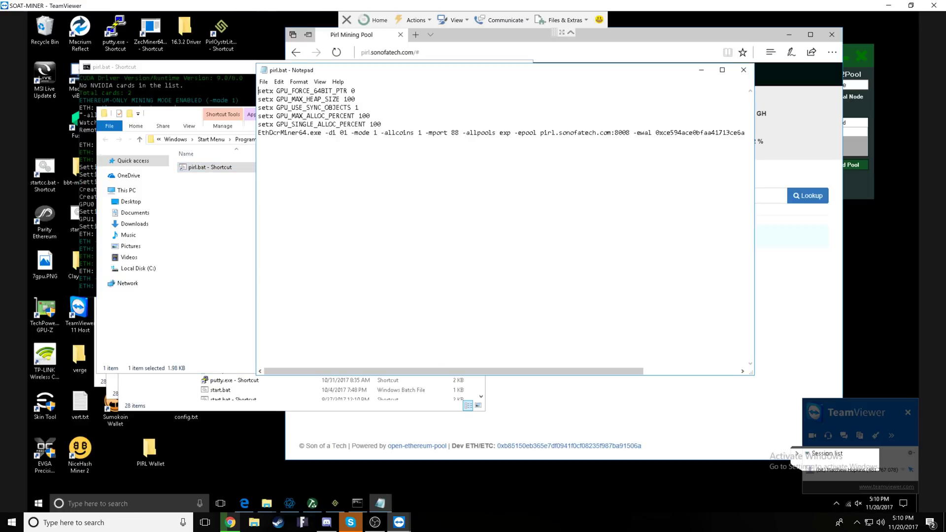
drag(655, 132, 690, 133)
key(ctrl+c)
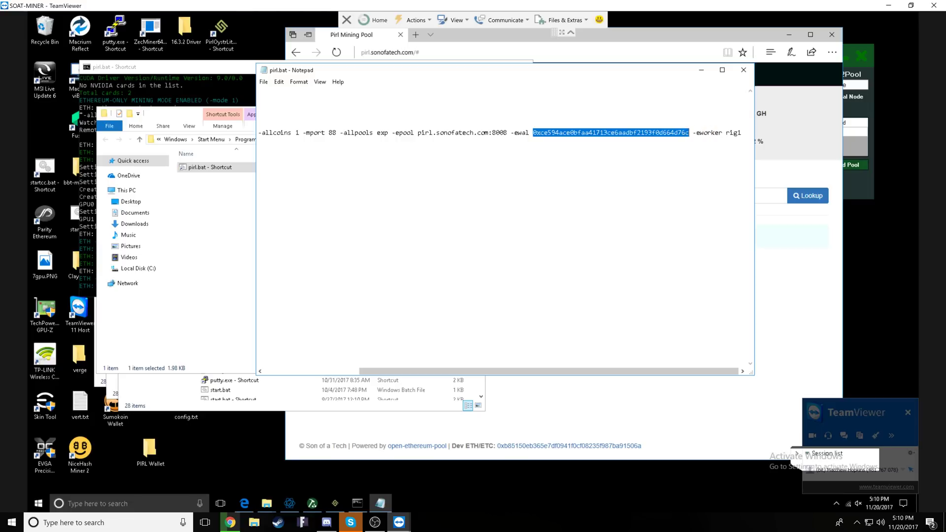
Step: Look up the copied wallet address in the Pirl Mining Pool's stats and payment history search
click(641, 36)
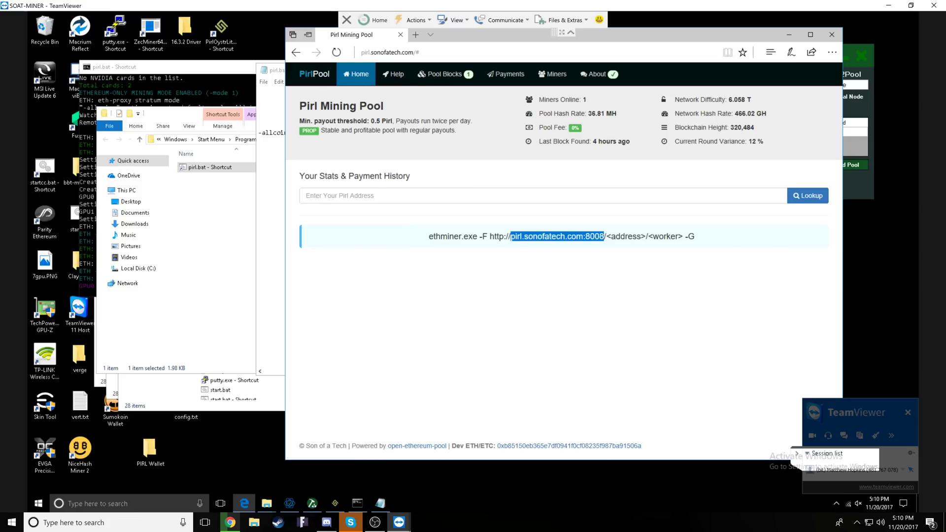
click(351, 85)
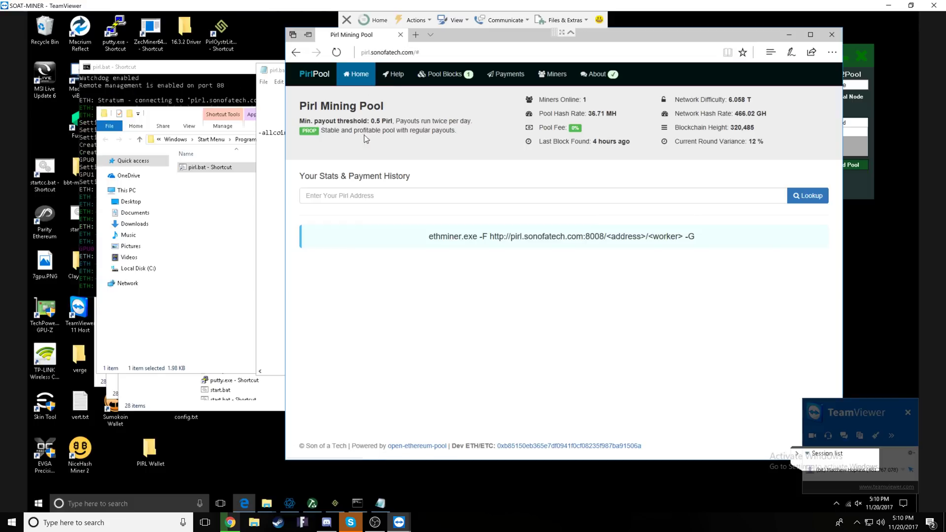
click(367, 196)
key(ctrl+v)
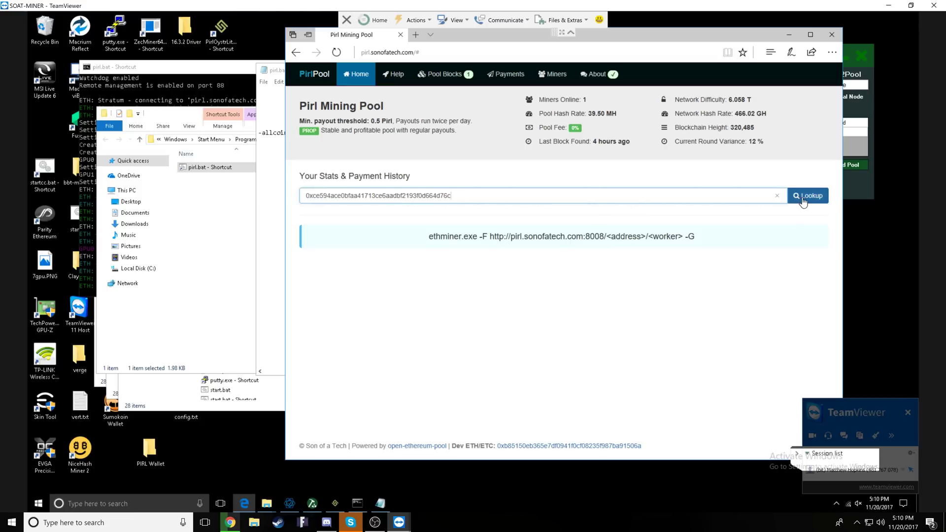
click(803, 200)
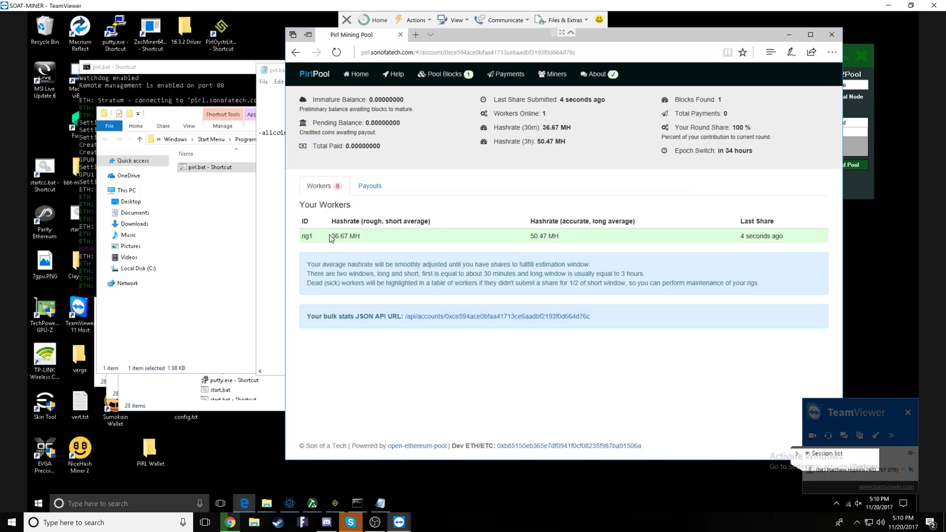
Step: Examine the short and long average hashrates and the last share time of worker rig1
drag(330, 238, 361, 237)
drag(528, 237, 606, 237)
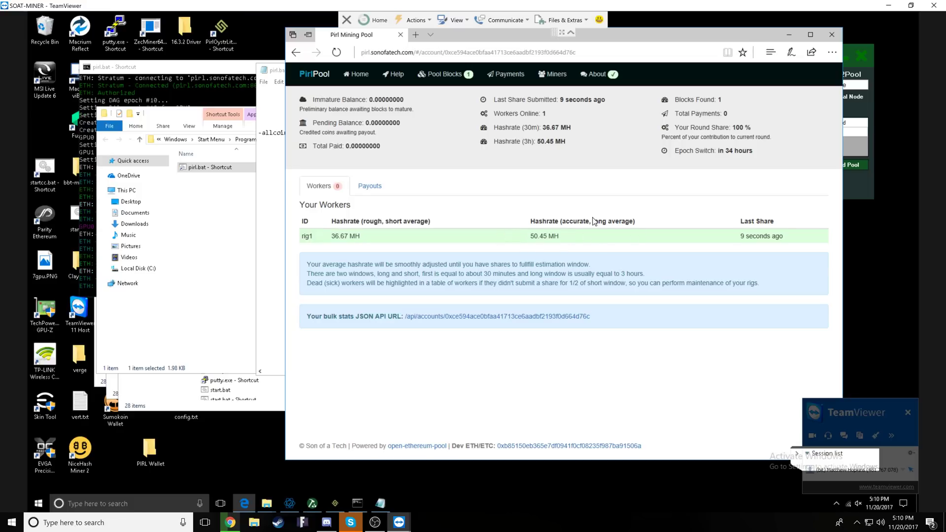
triple_click(793, 240)
click(796, 241)
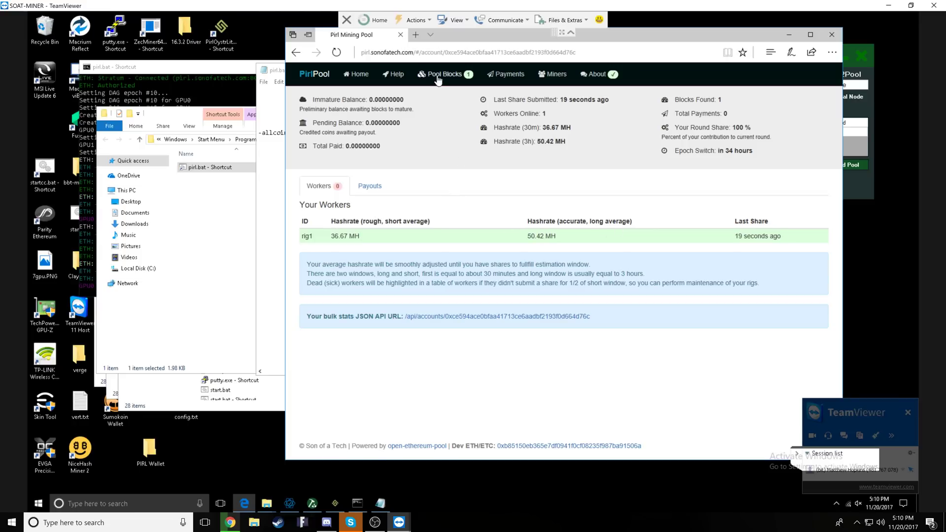
Step: View the pool's recently found new blocks and examine the listed block's height, time found and variance
click(443, 74)
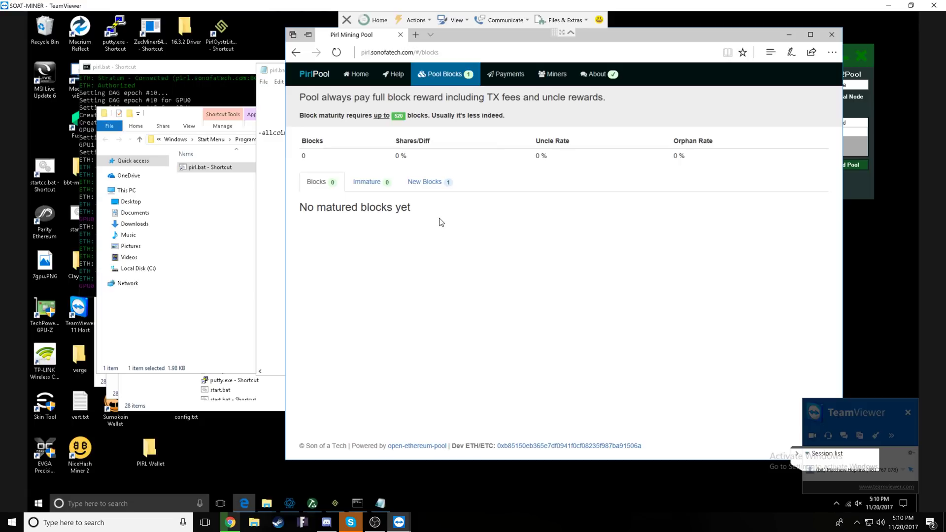
click(439, 192)
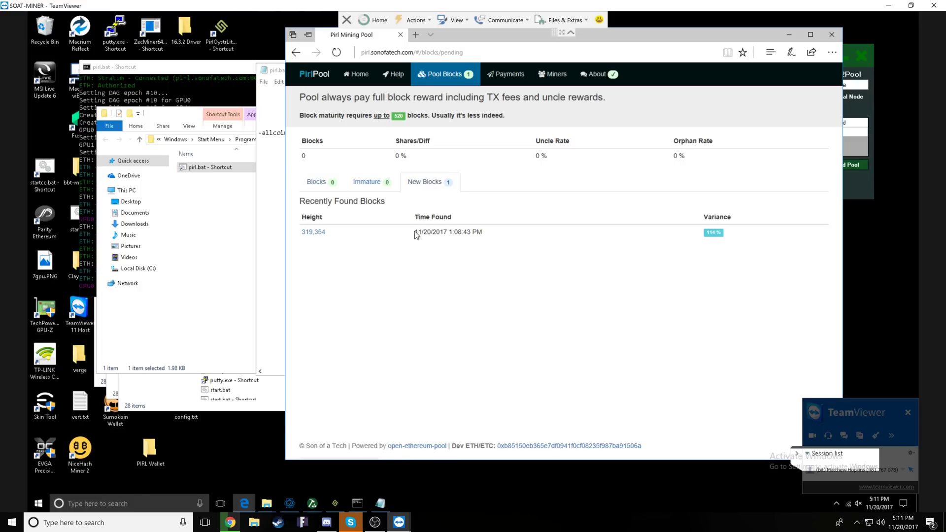
drag(415, 232, 560, 237)
click(562, 239)
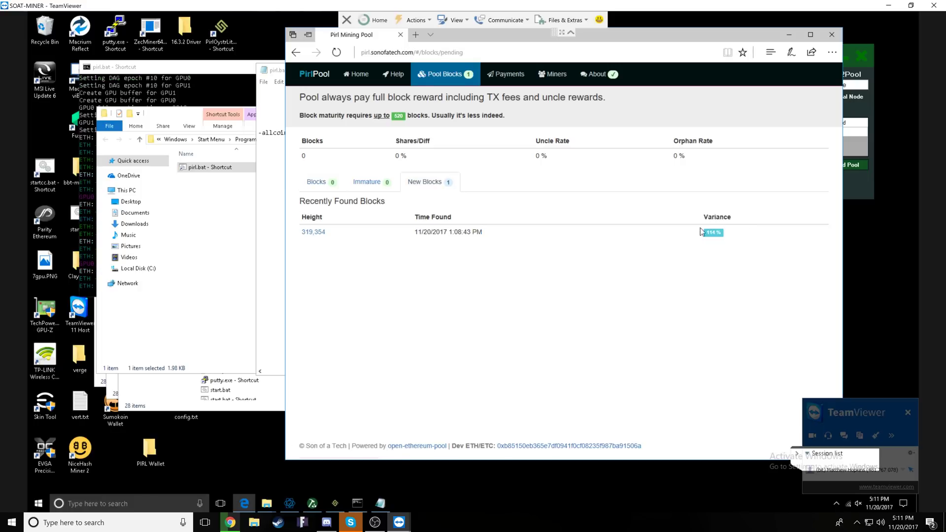
drag(521, 229, 306, 235)
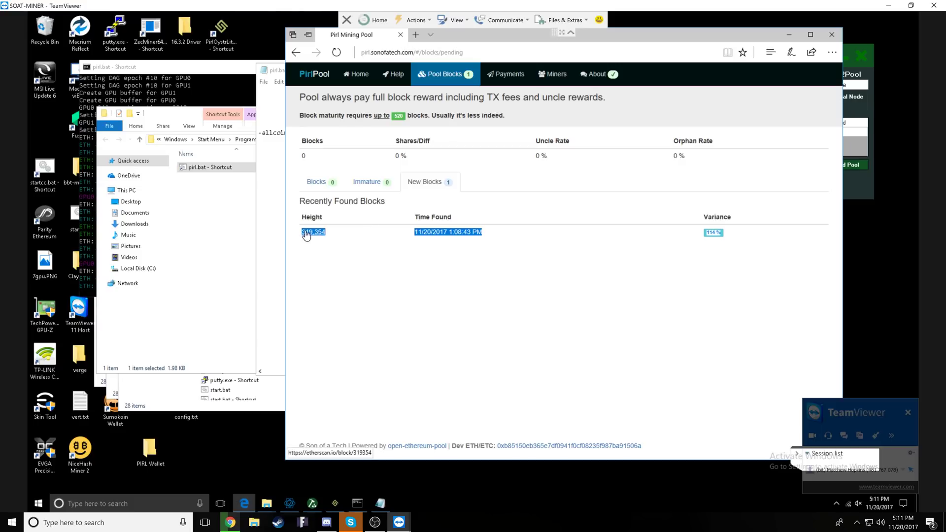
click(369, 252)
Step: Search for "pirl pool" in a new tab, compare pirl.minerpool.net with the Son of a Tech pool, and close the extra tab
key(ctrl+t)
text(pirl pool)
key(Return)
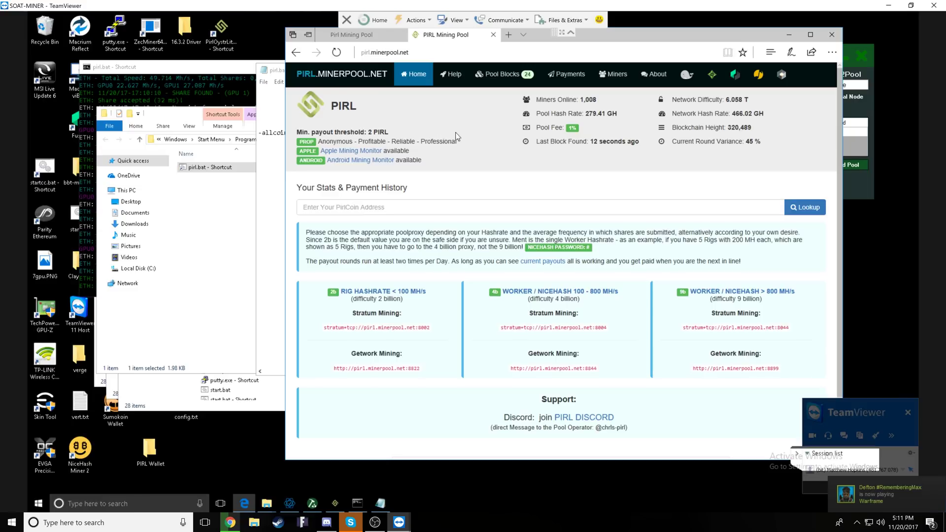
click(606, 327)
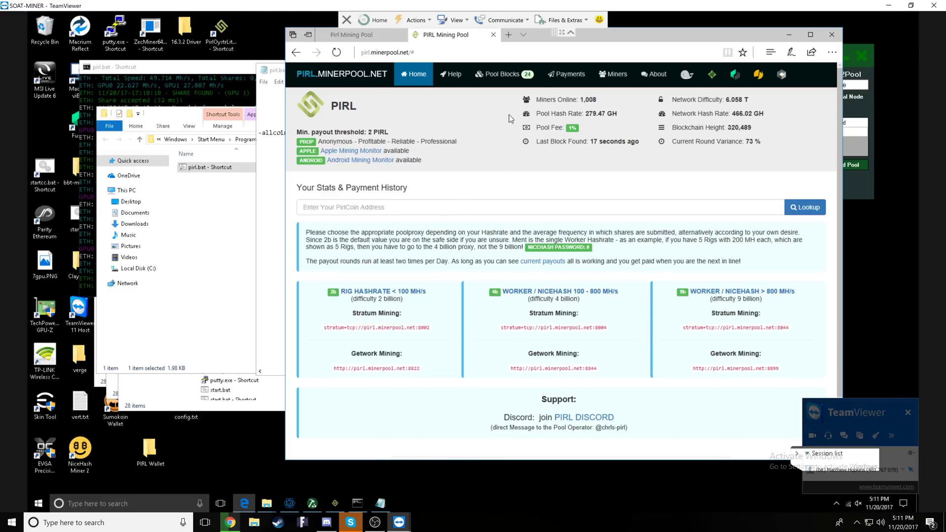
key(ctrl+Tab)
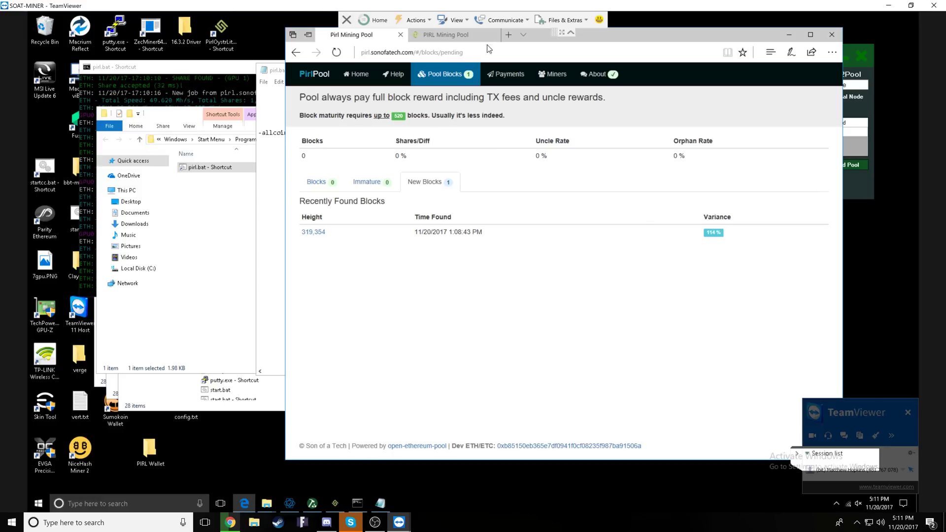
click(486, 37)
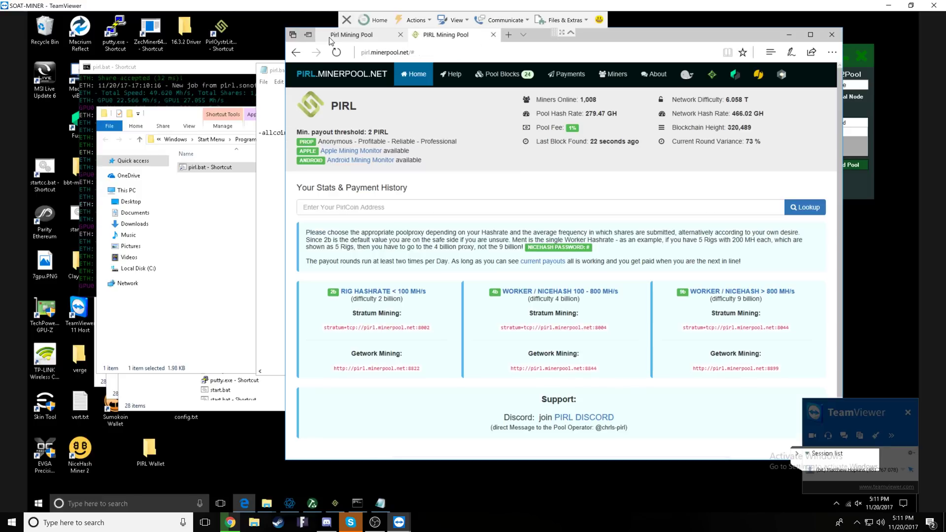
click(330, 38)
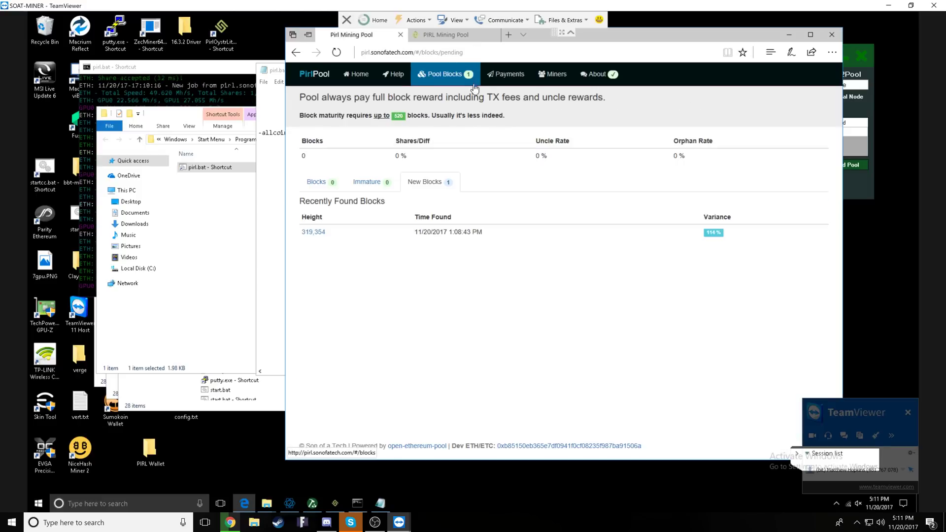
click(492, 35)
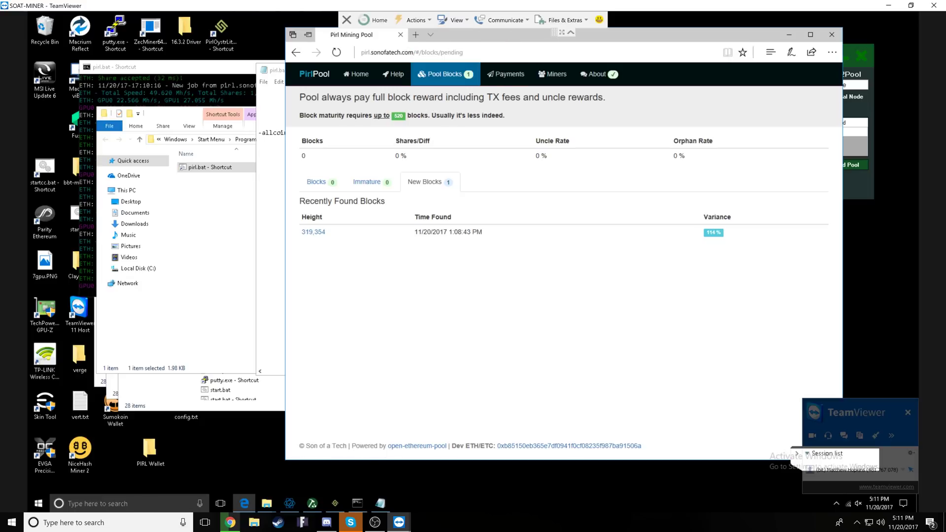
Step: Return to the Pirl Mining Pool home page and examine its minimum payout threshold and PROP payout description
click(360, 79)
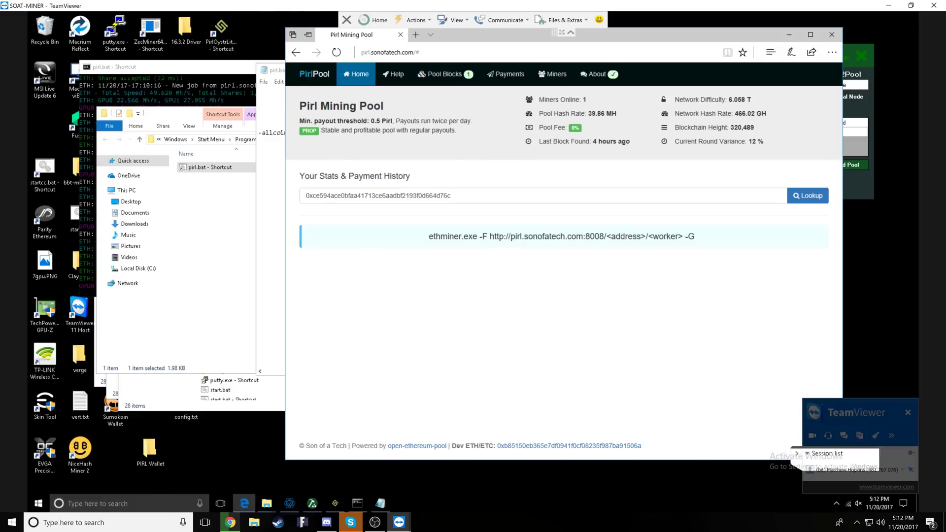
drag(301, 130, 371, 137)
click(355, 152)
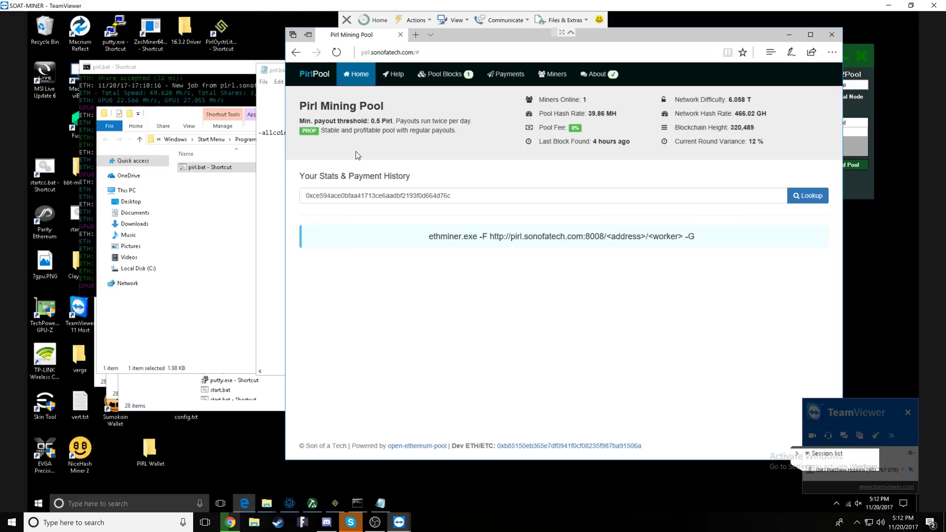